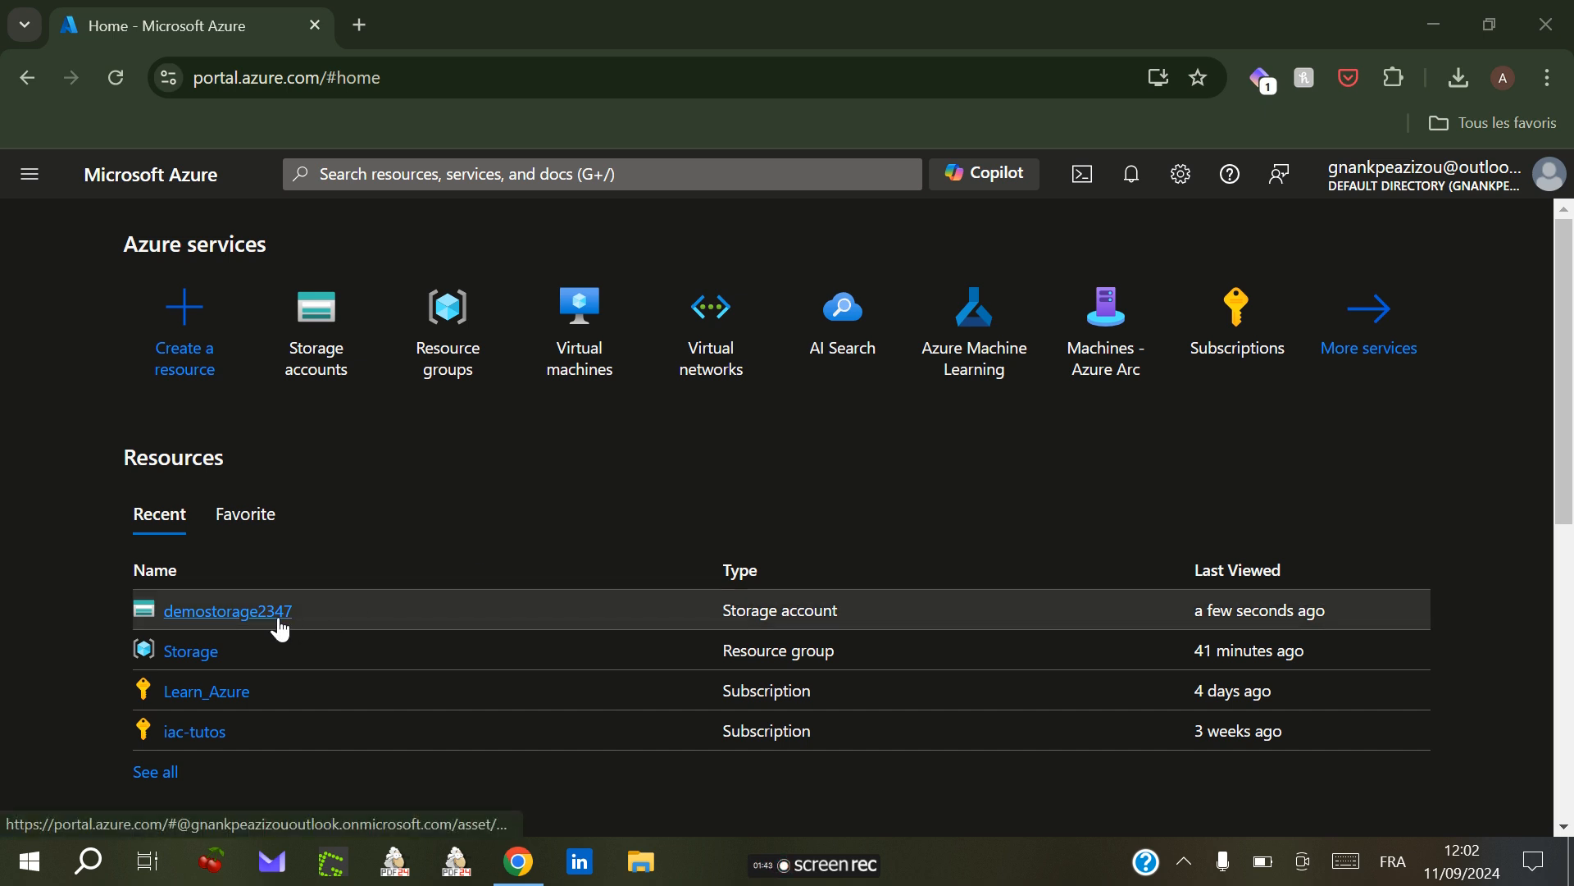
Step: Open the demostorage2347 storage account's Storage browser and view its blob containers
mouse_move(264, 625)
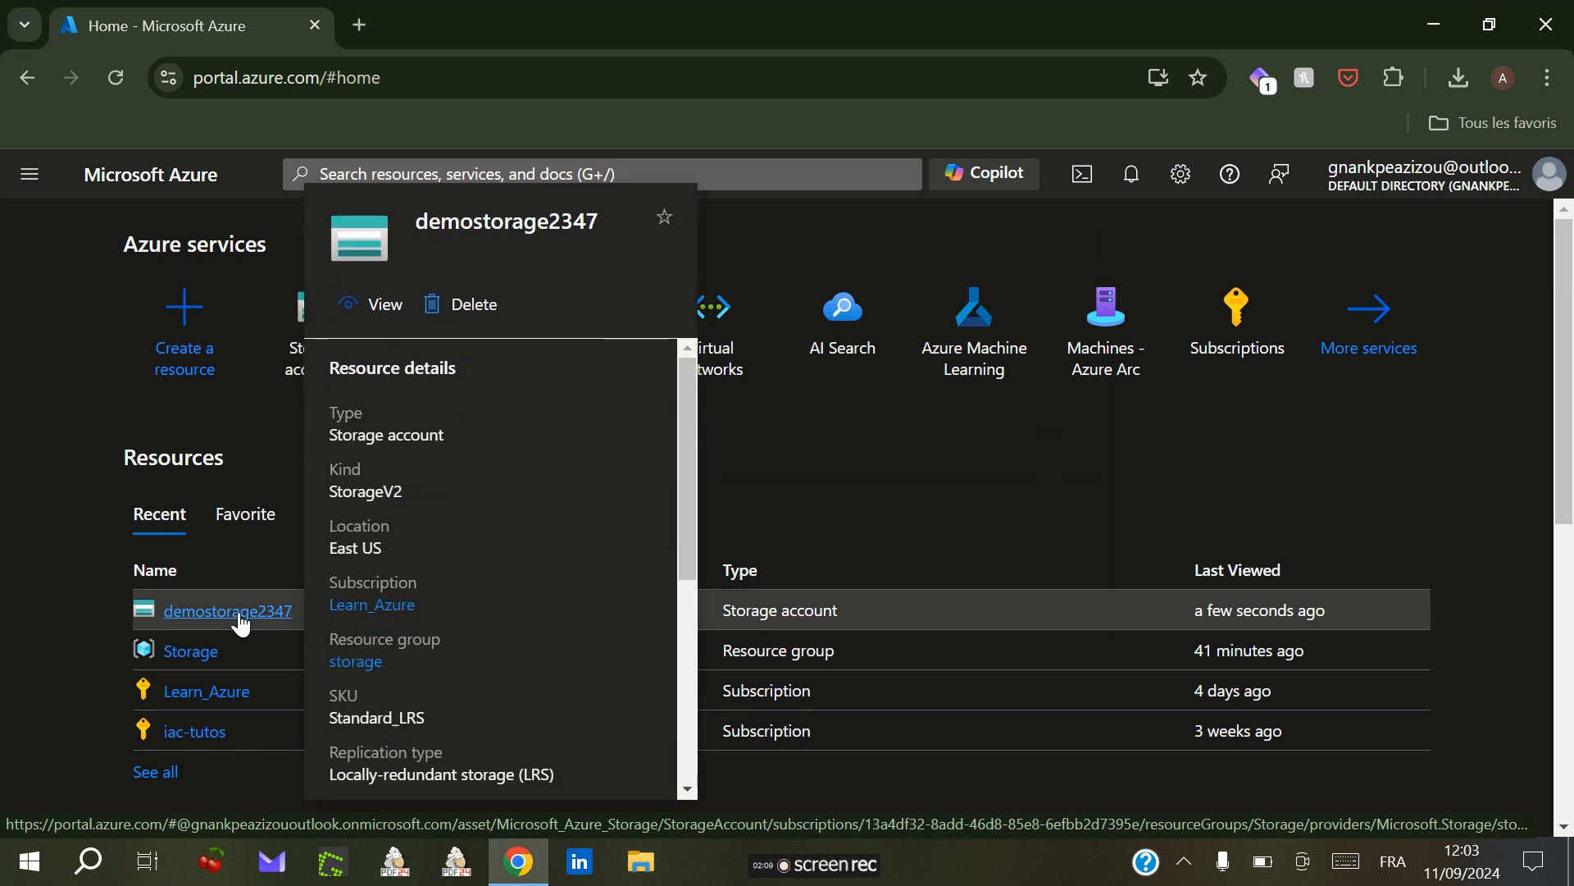
left_click(240, 622)
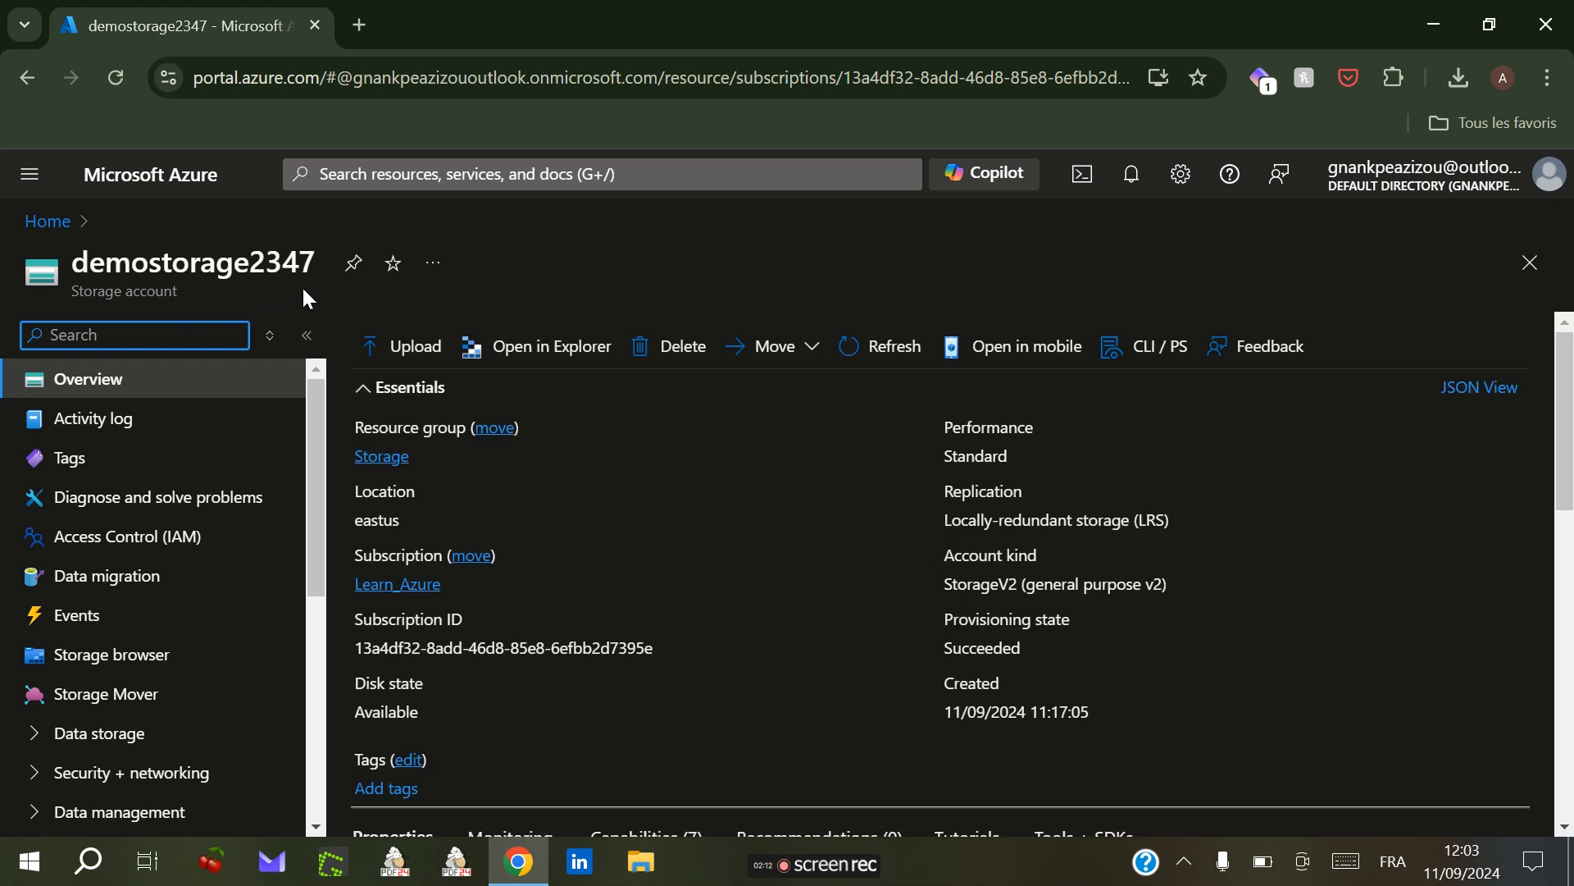
left_click_drag(313, 499, 312, 583)
left_click(31, 668)
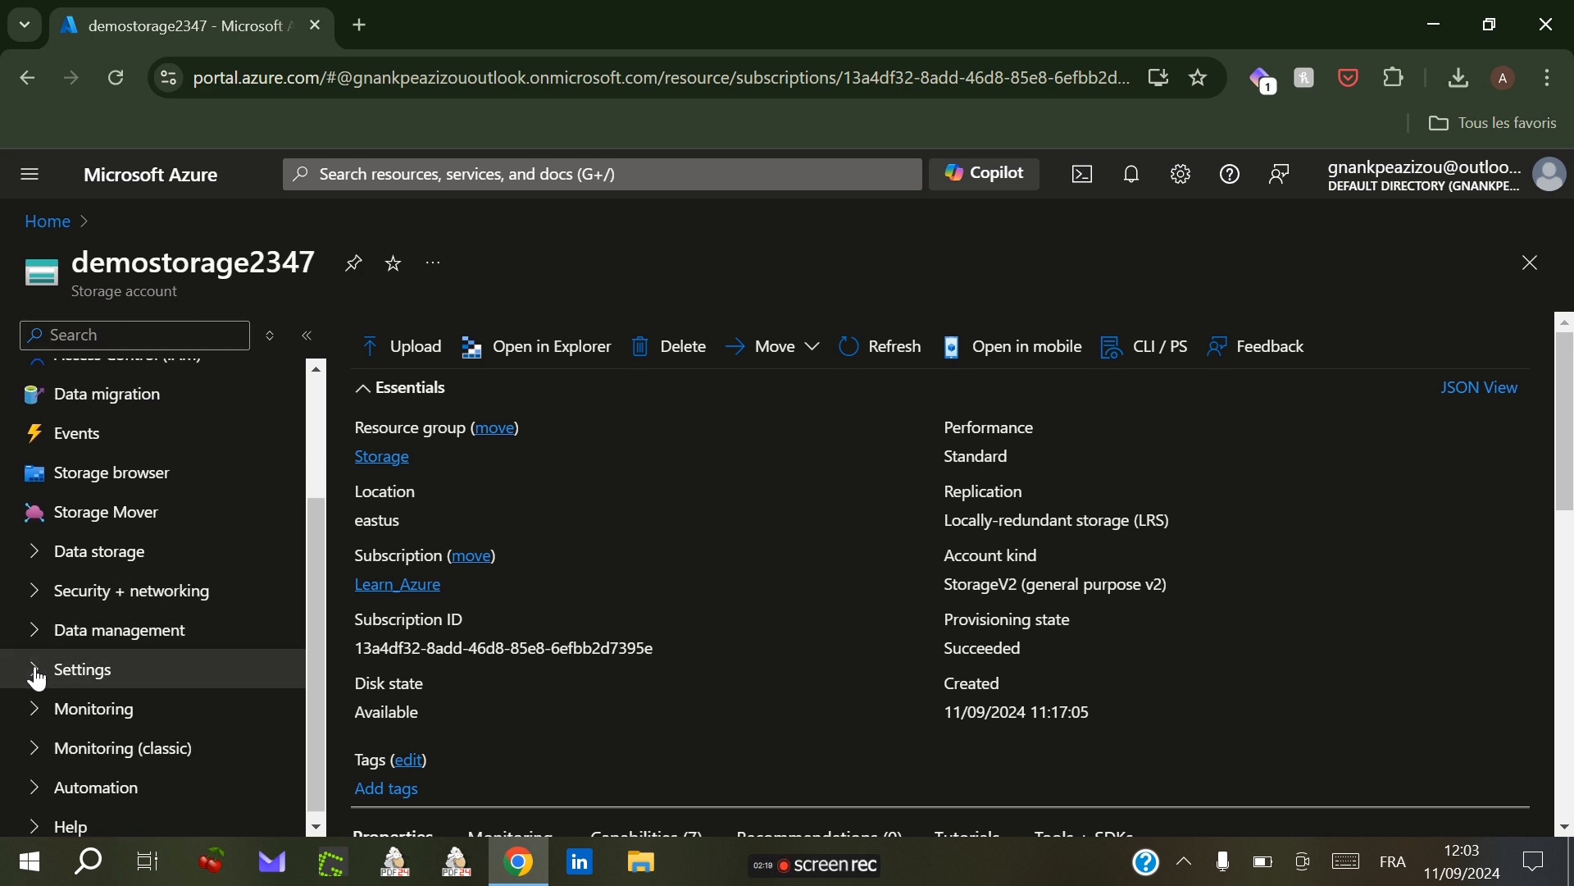
left_click(110, 482)
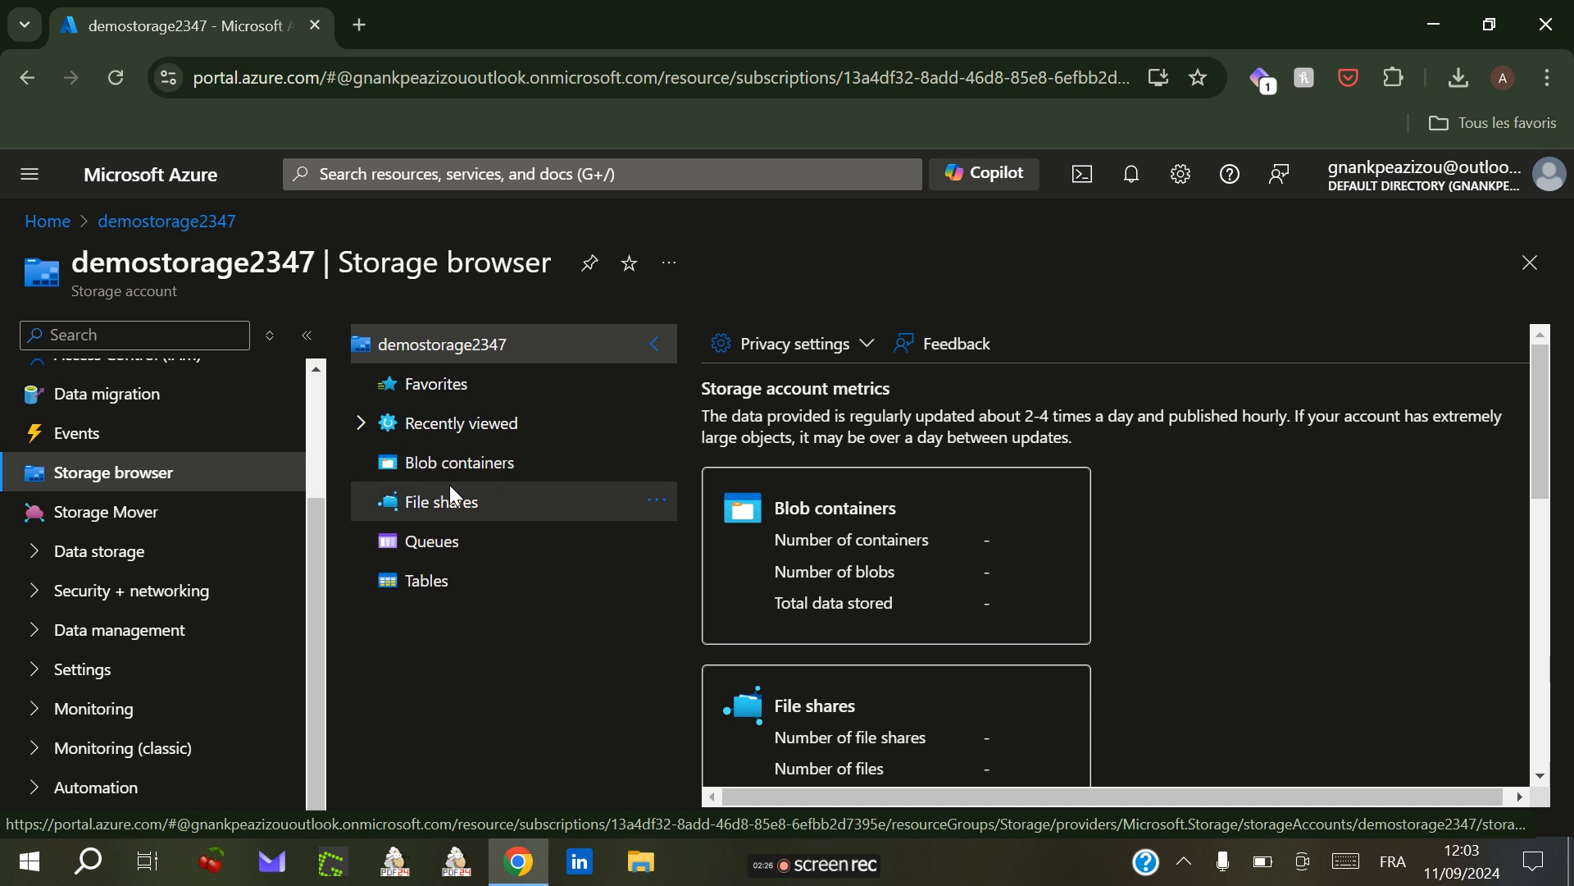
left_click(816, 571)
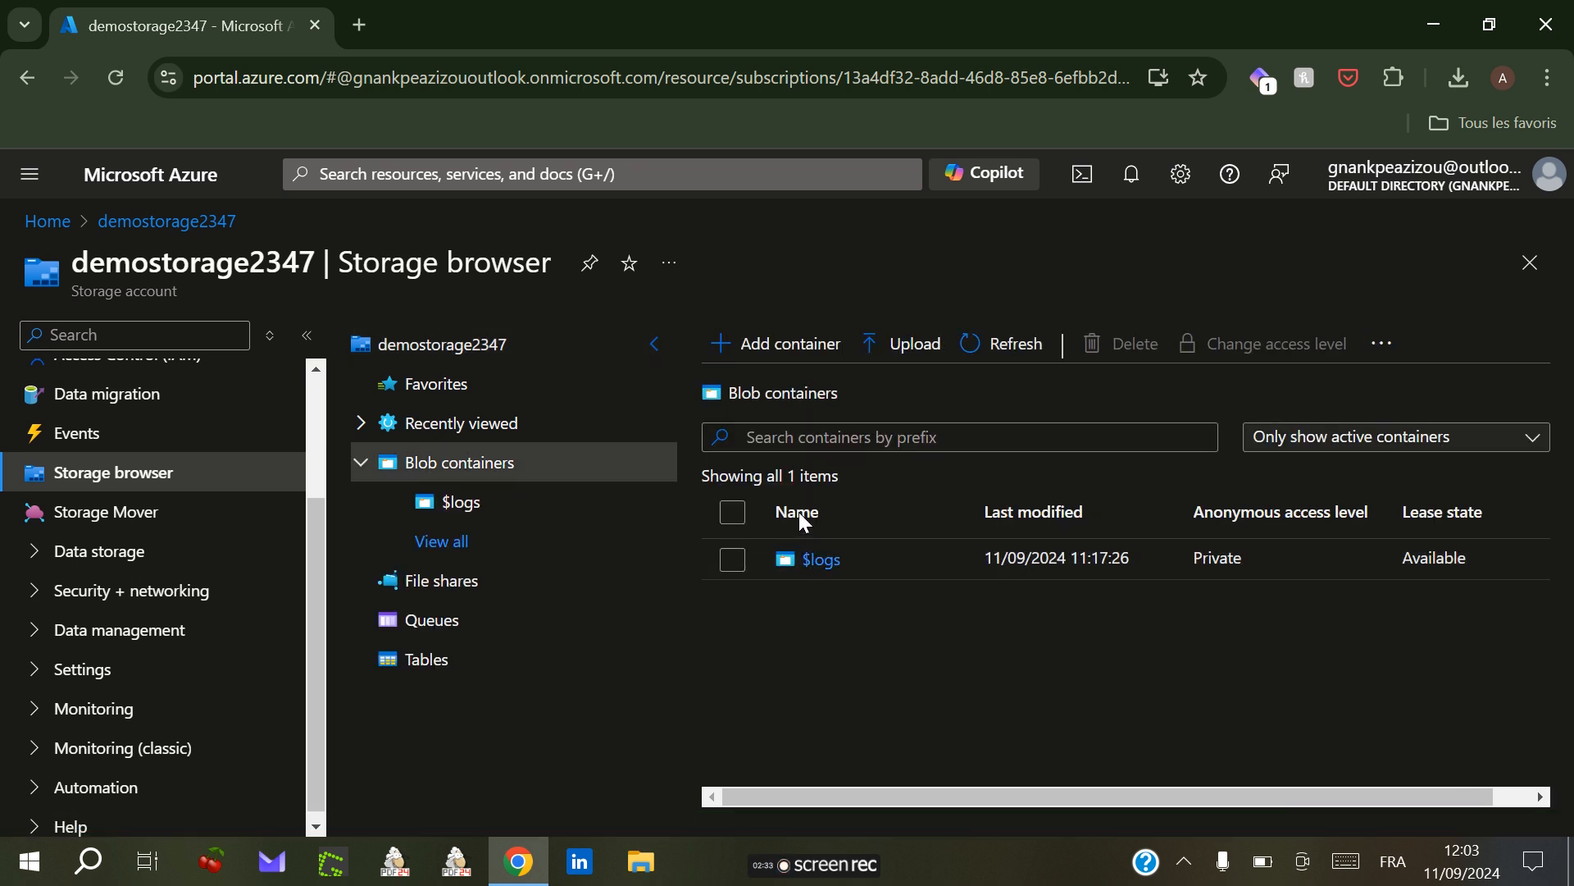
Step: Add a new blob container named mycontainer
left_click(754, 360)
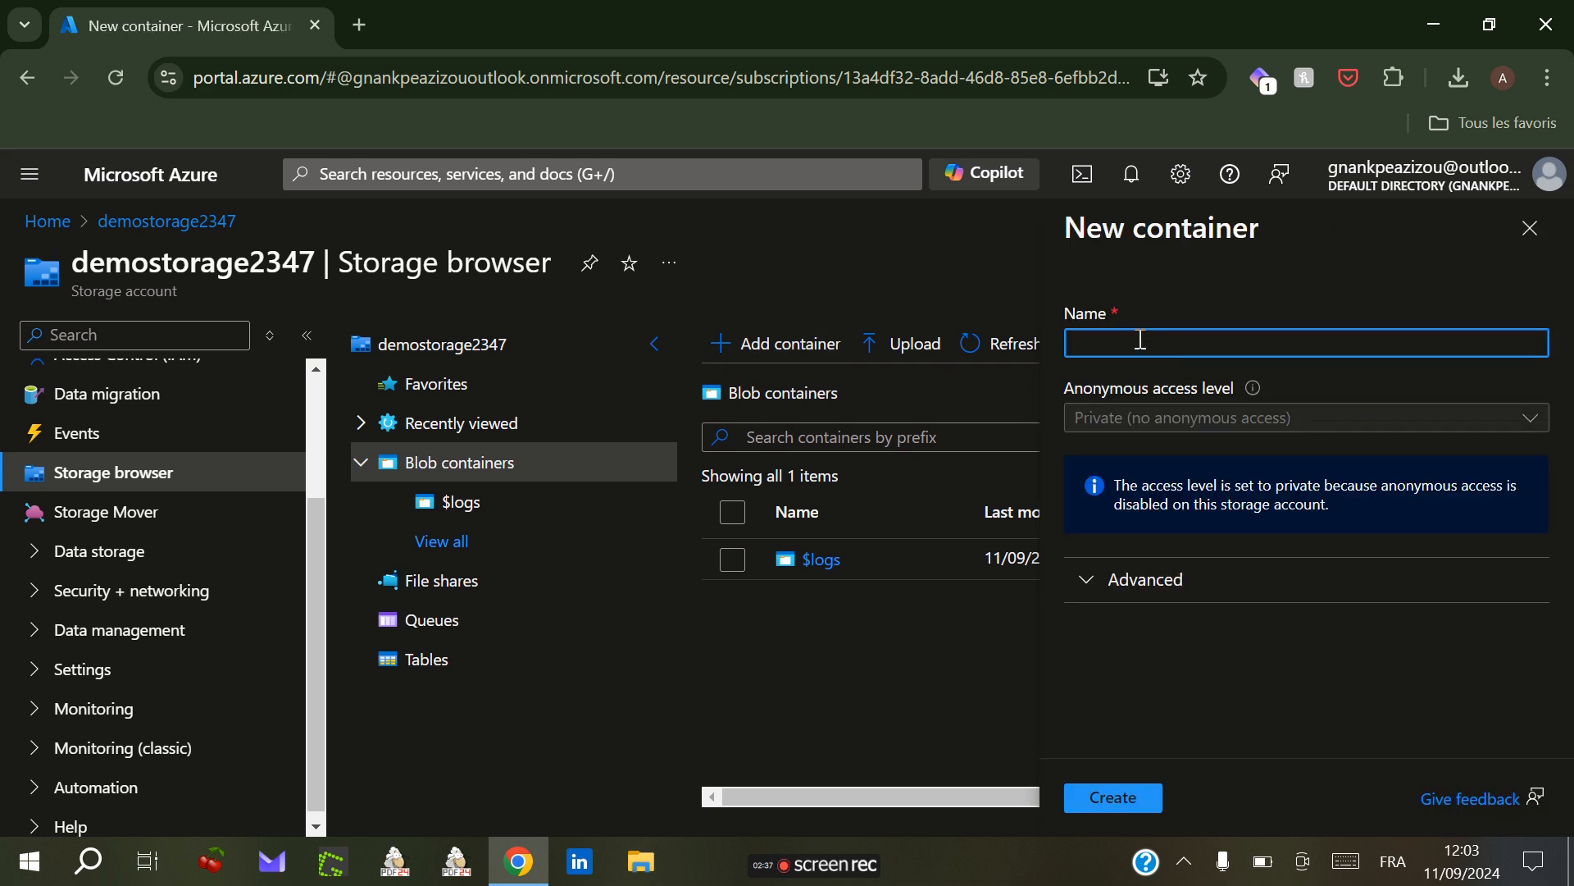
left_click(1135, 341)
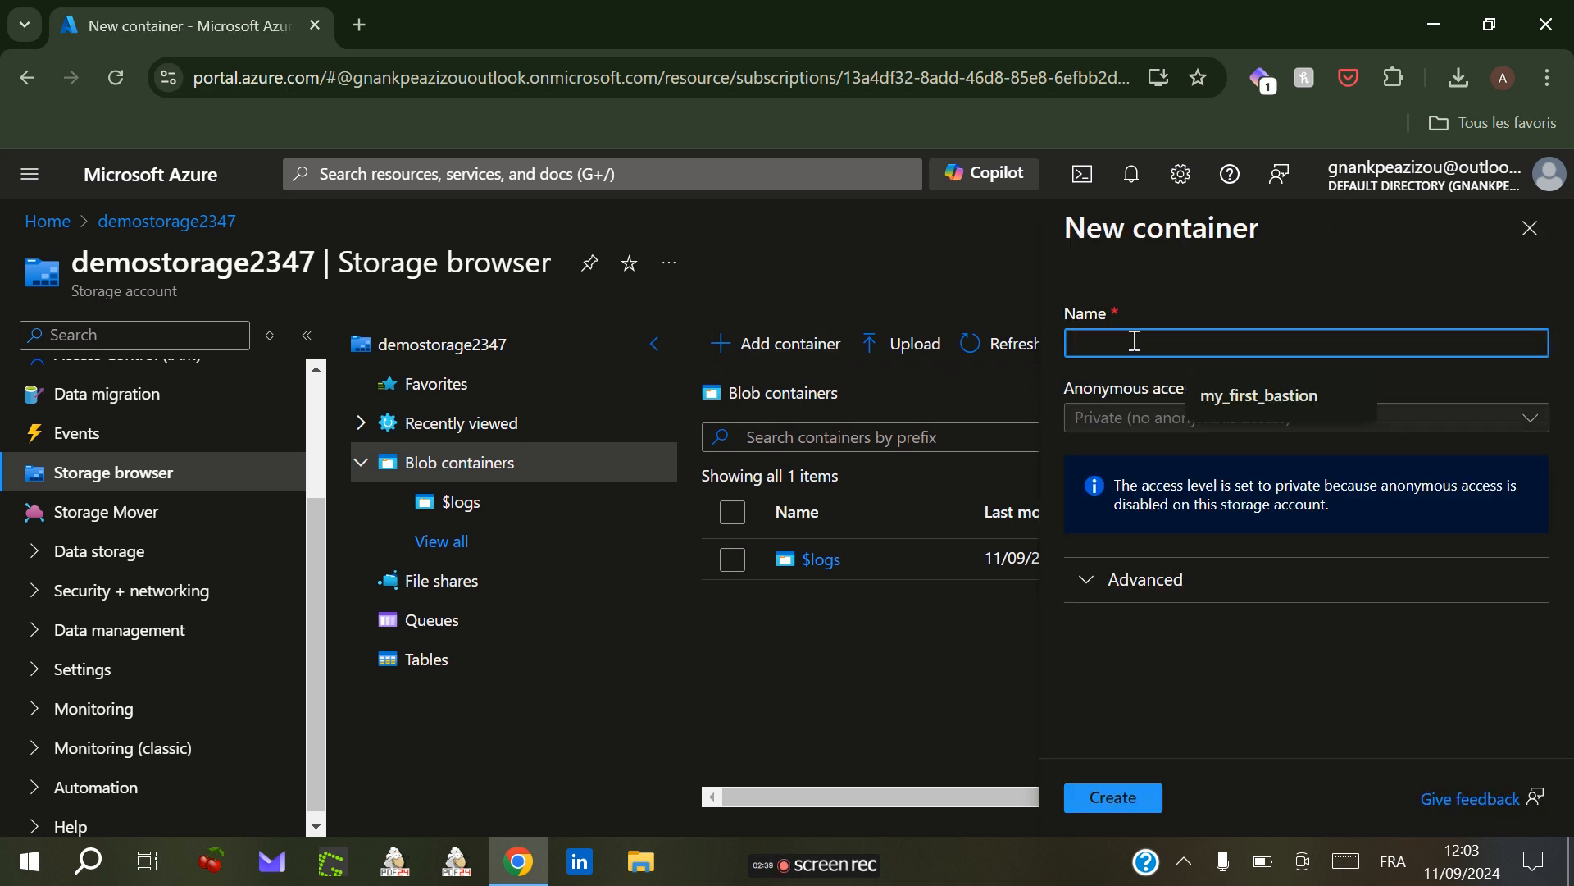
type("mycontainer")
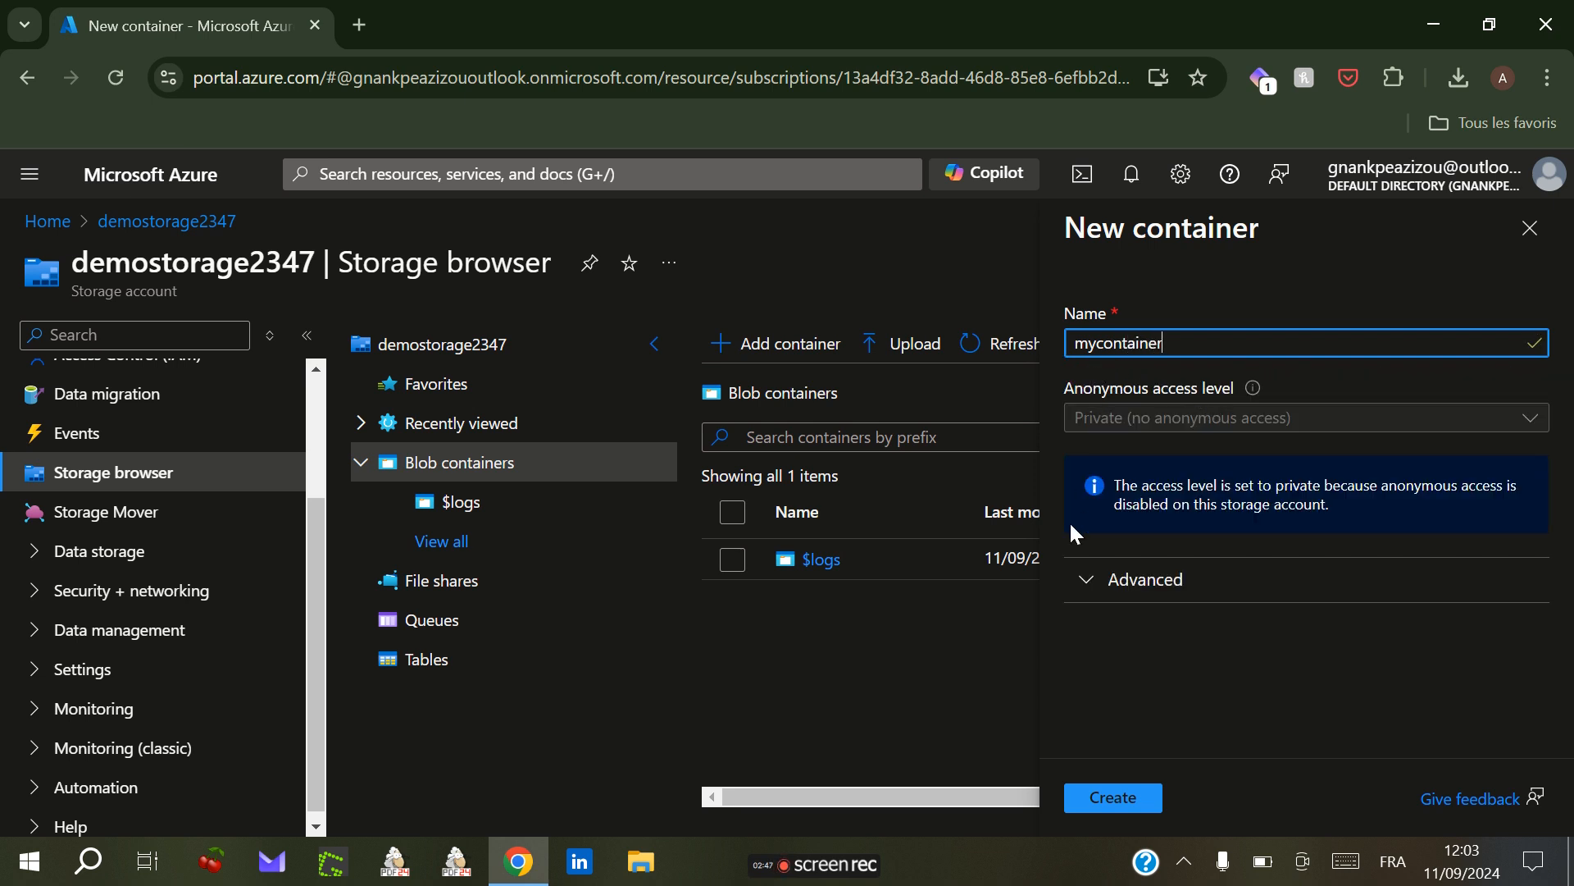
left_click(1113, 799)
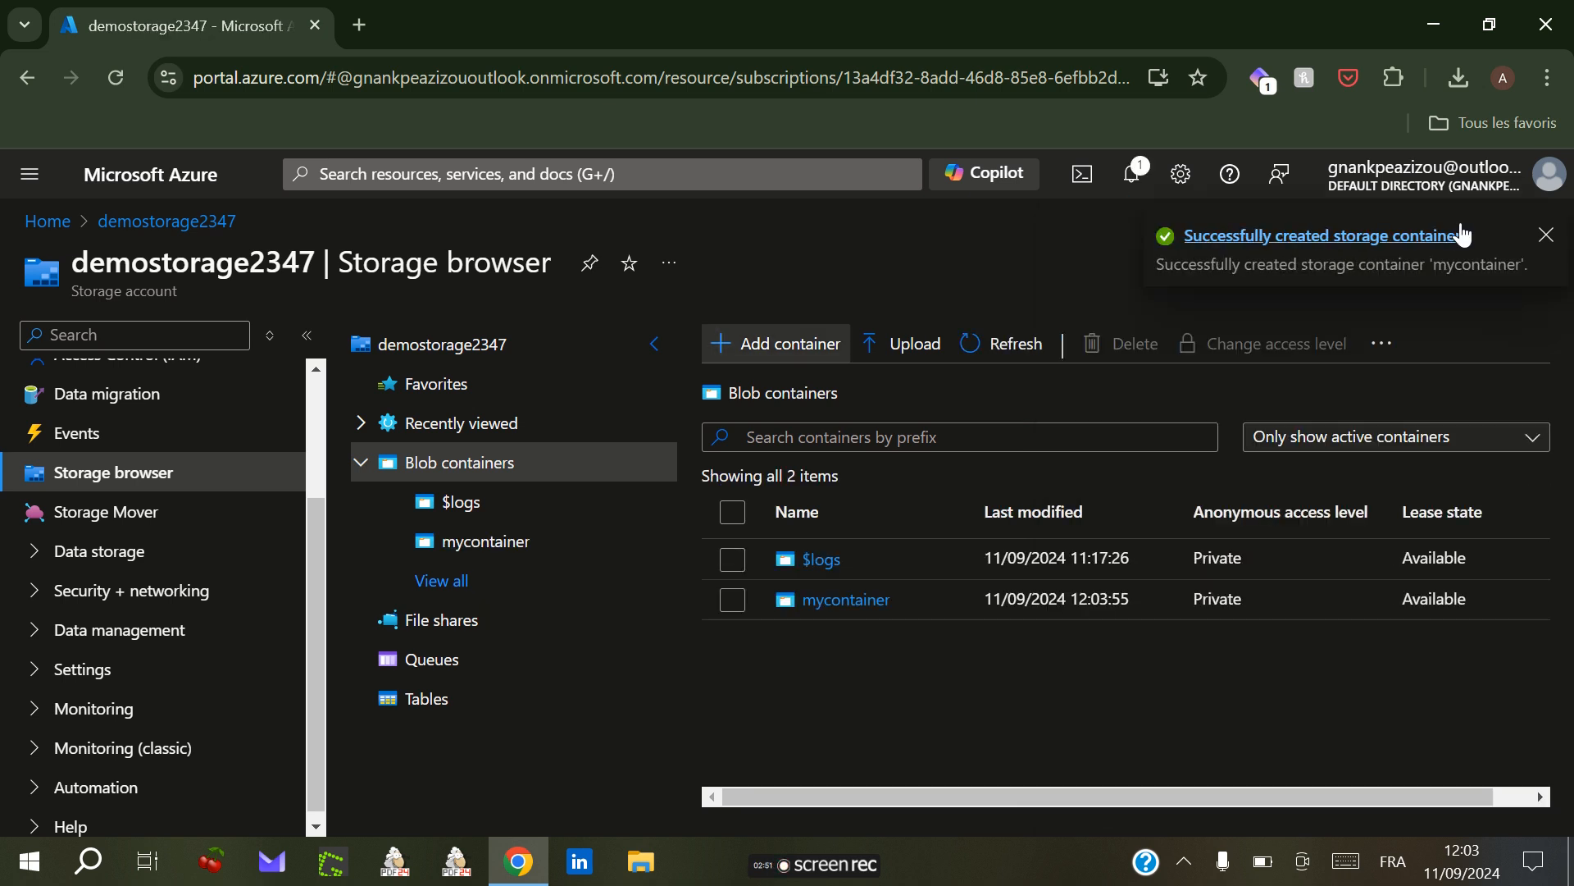
Step: Upload test.jpg from the Desktop into mycontainer
left_click(1547, 235)
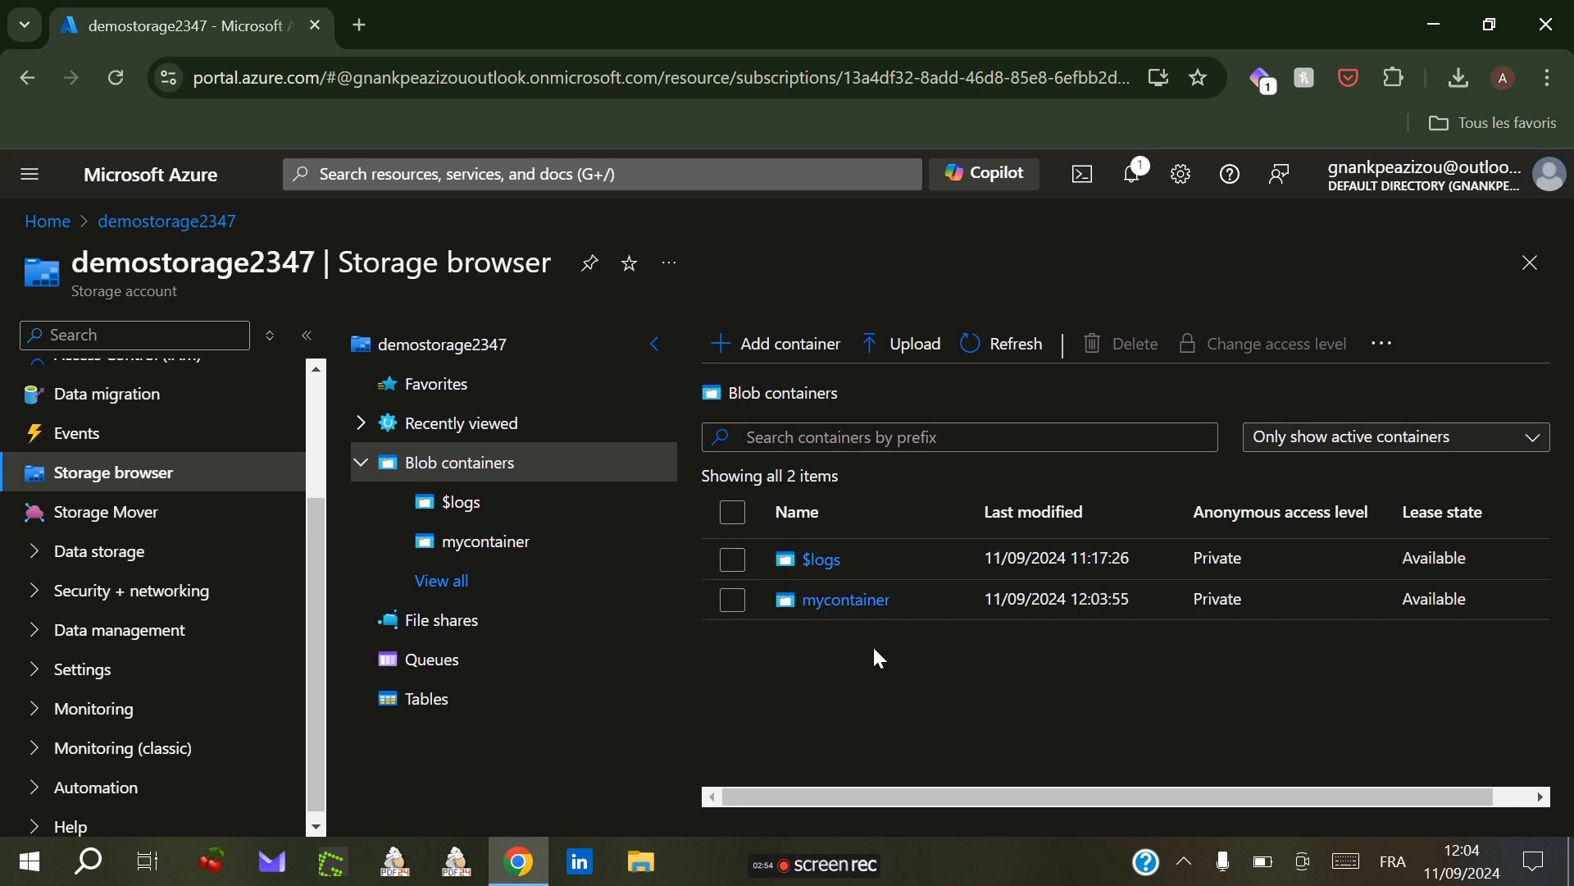
left_click(845, 599)
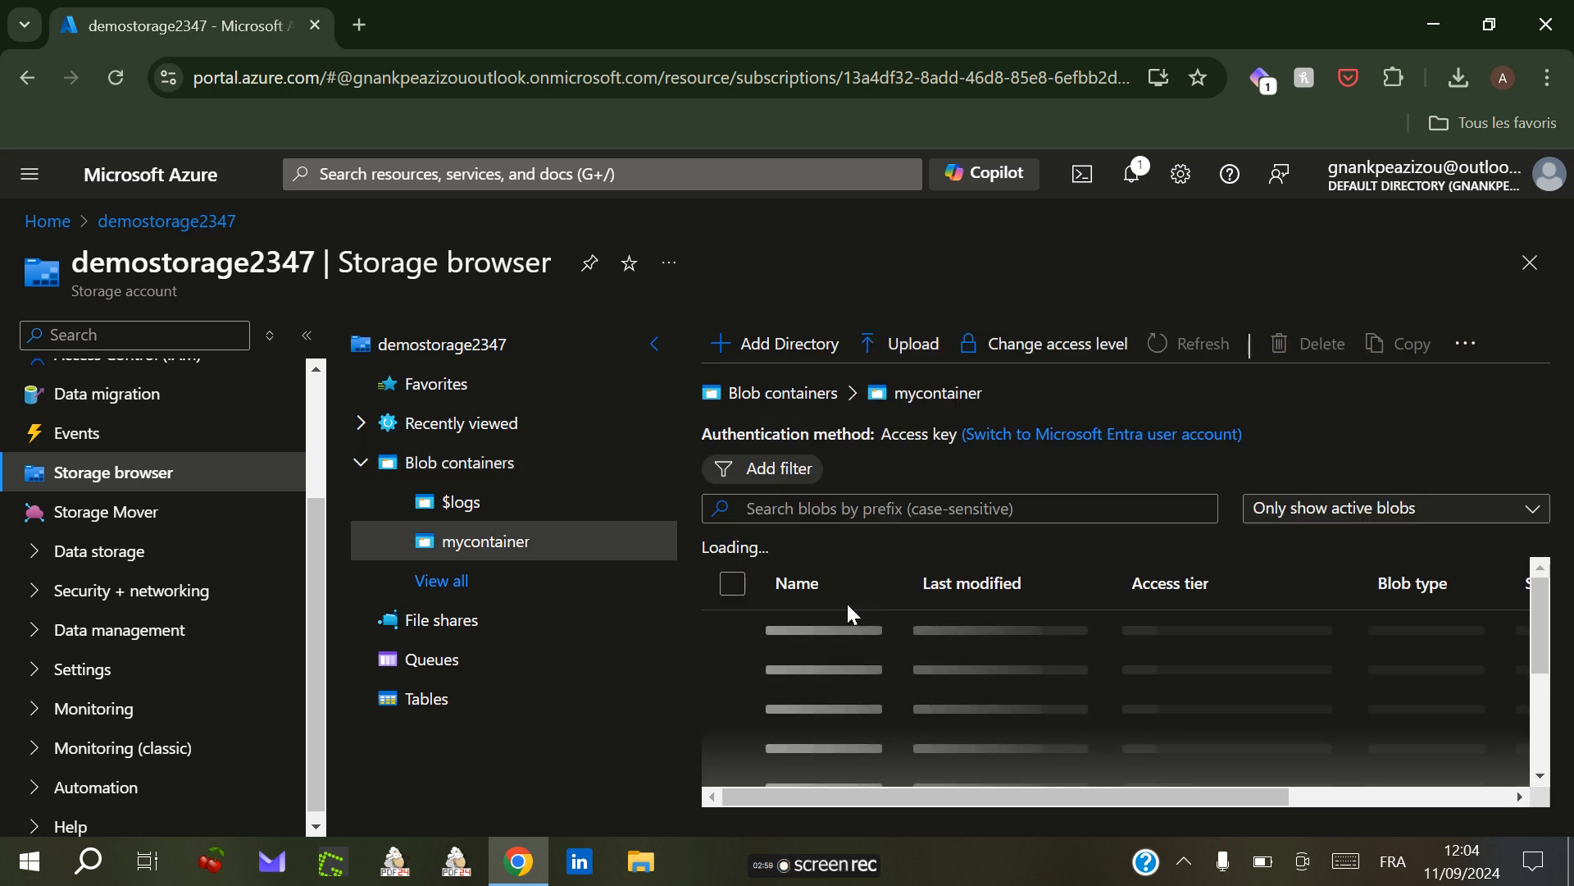
left_click(894, 349)
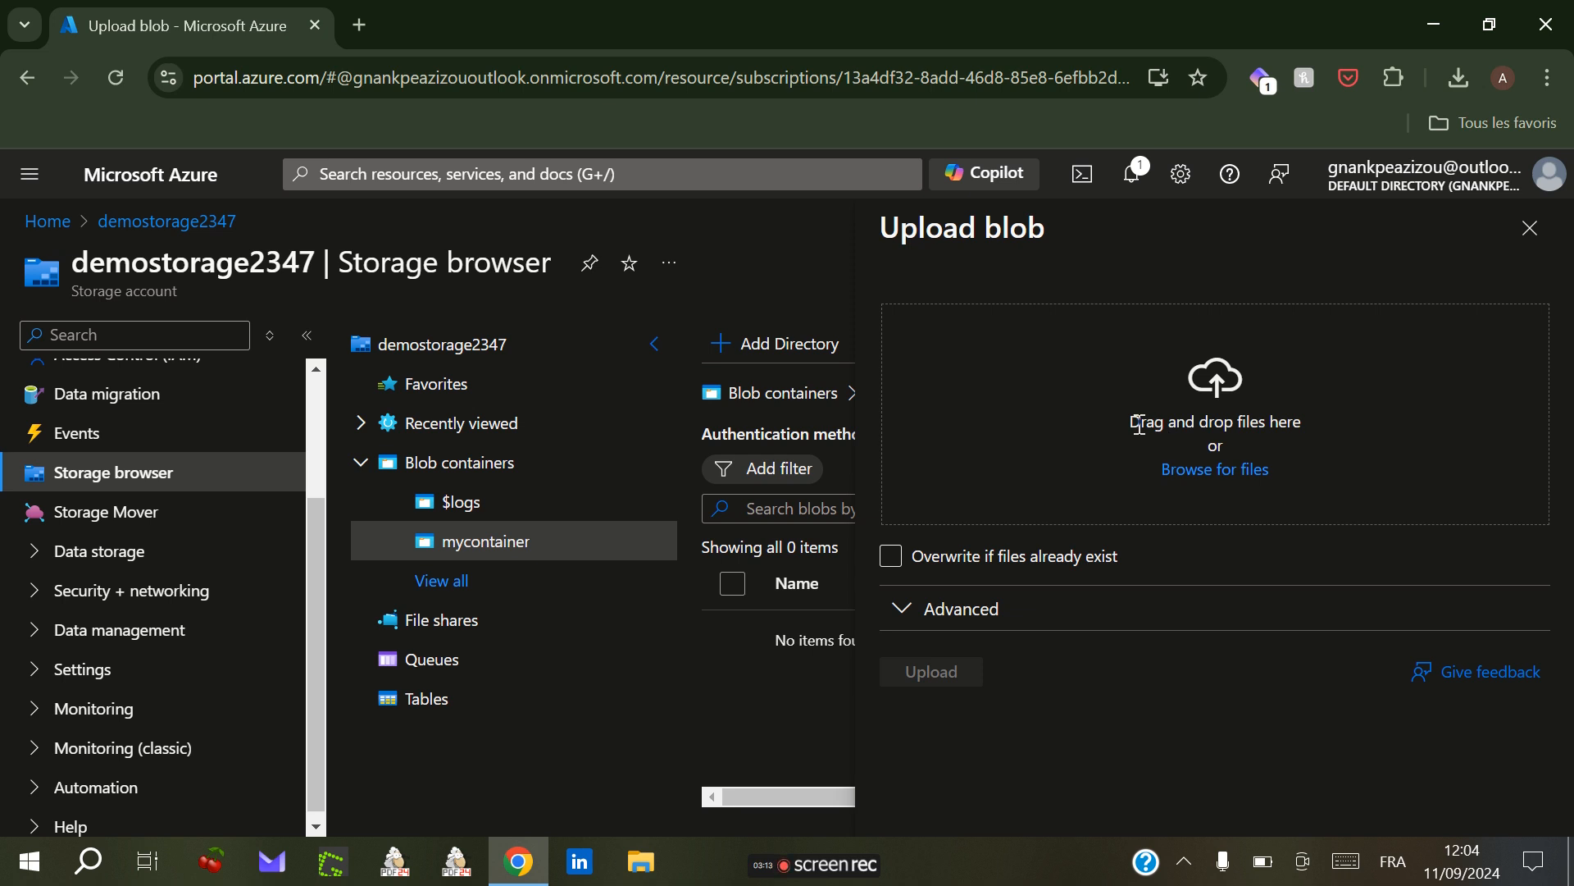
double_click(1200, 471)
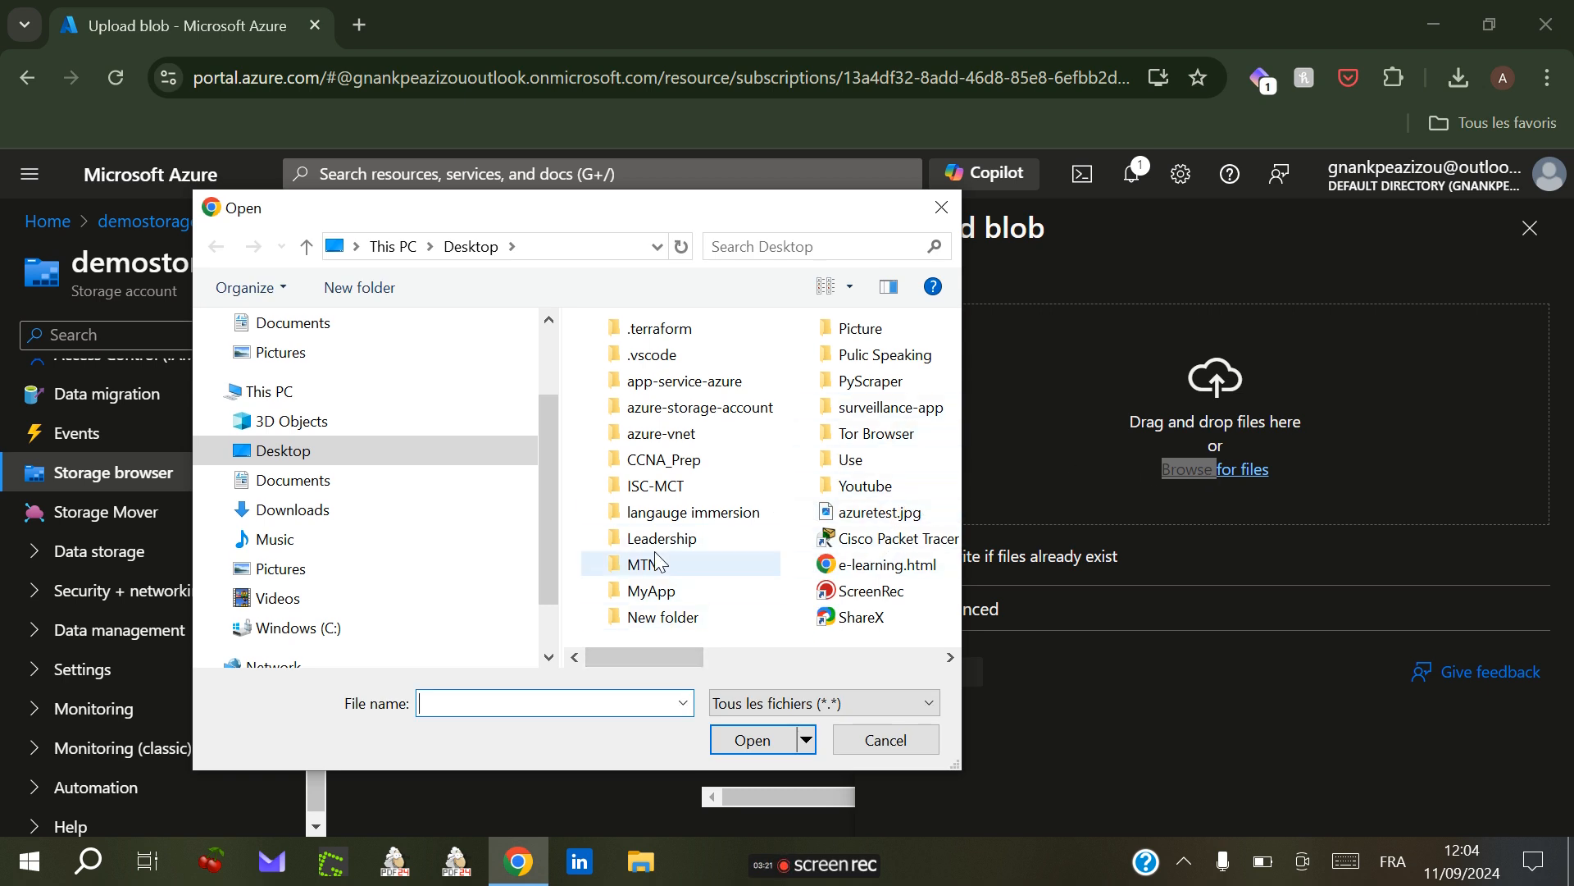
left_click_drag(548, 545, 547, 603)
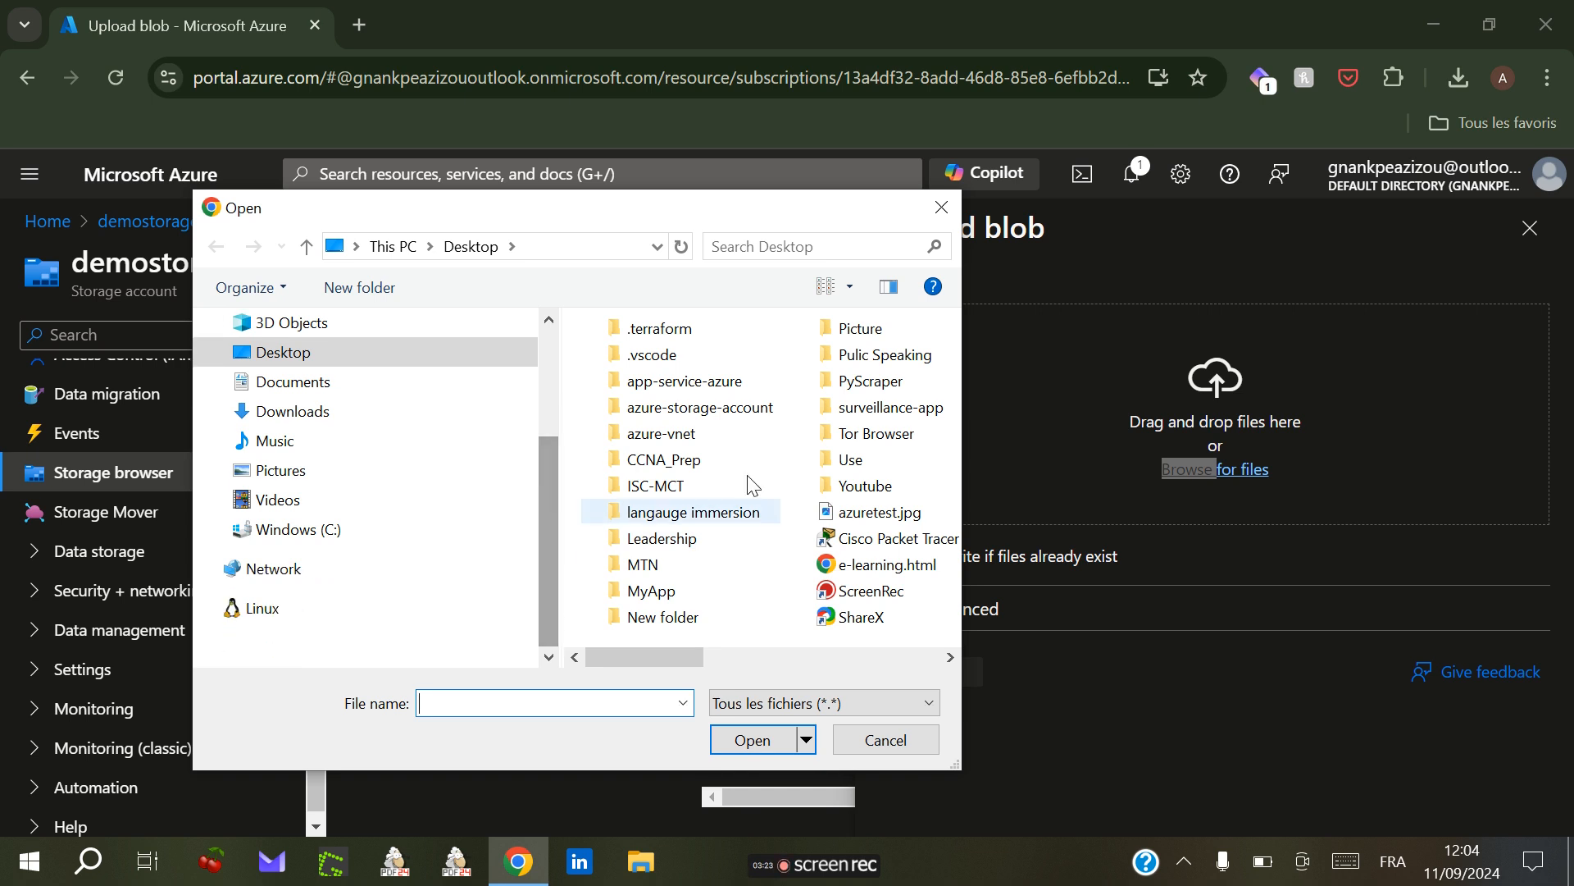
left_click_drag(656, 657, 804, 657)
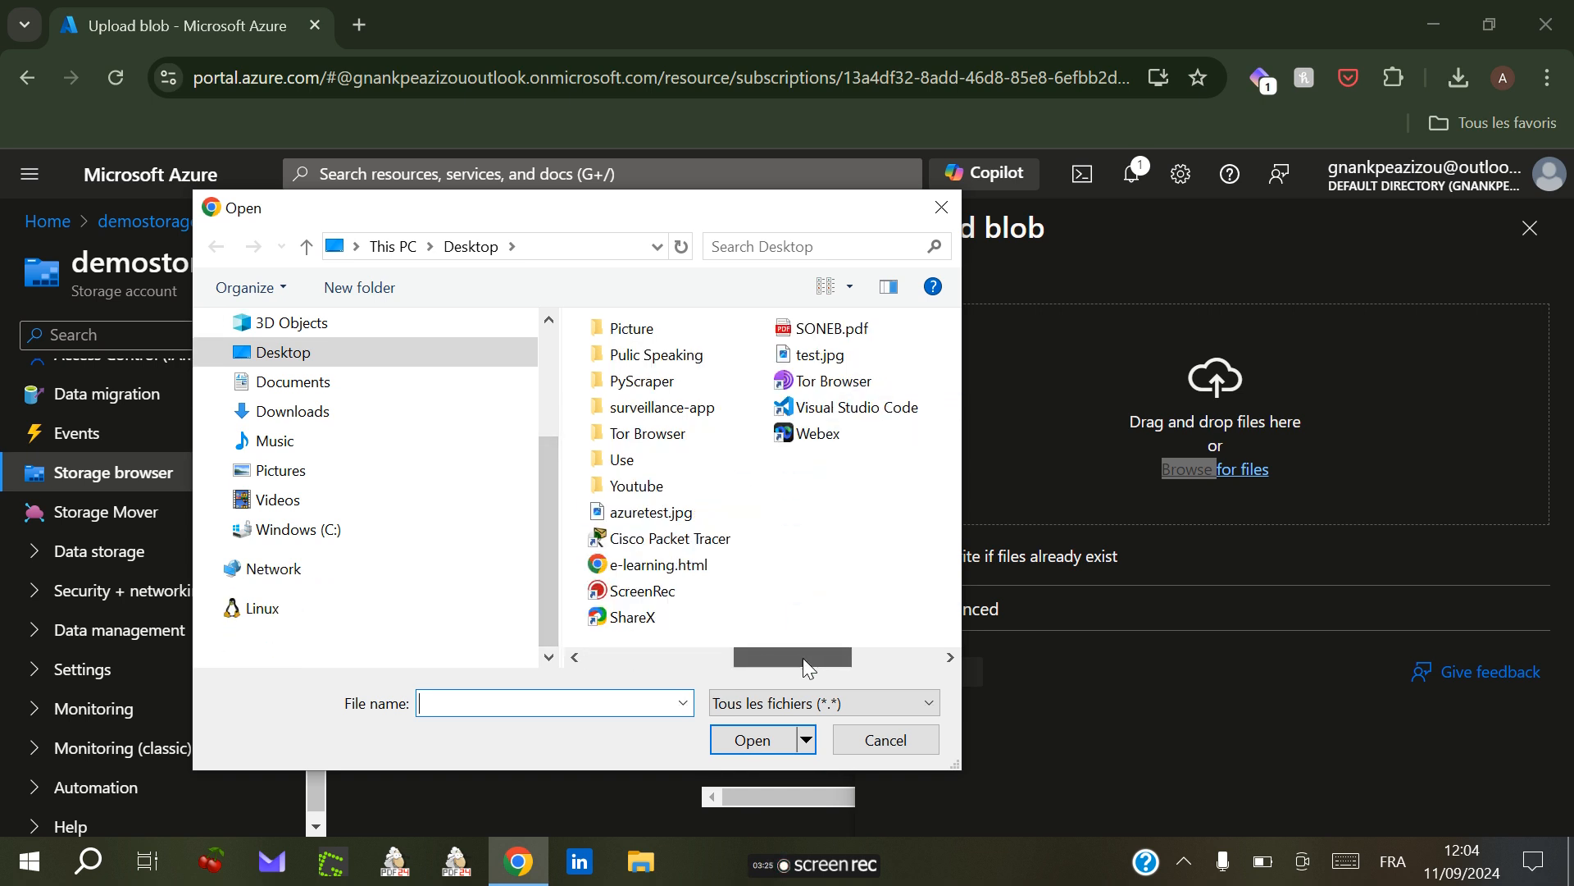
left_click(823, 365)
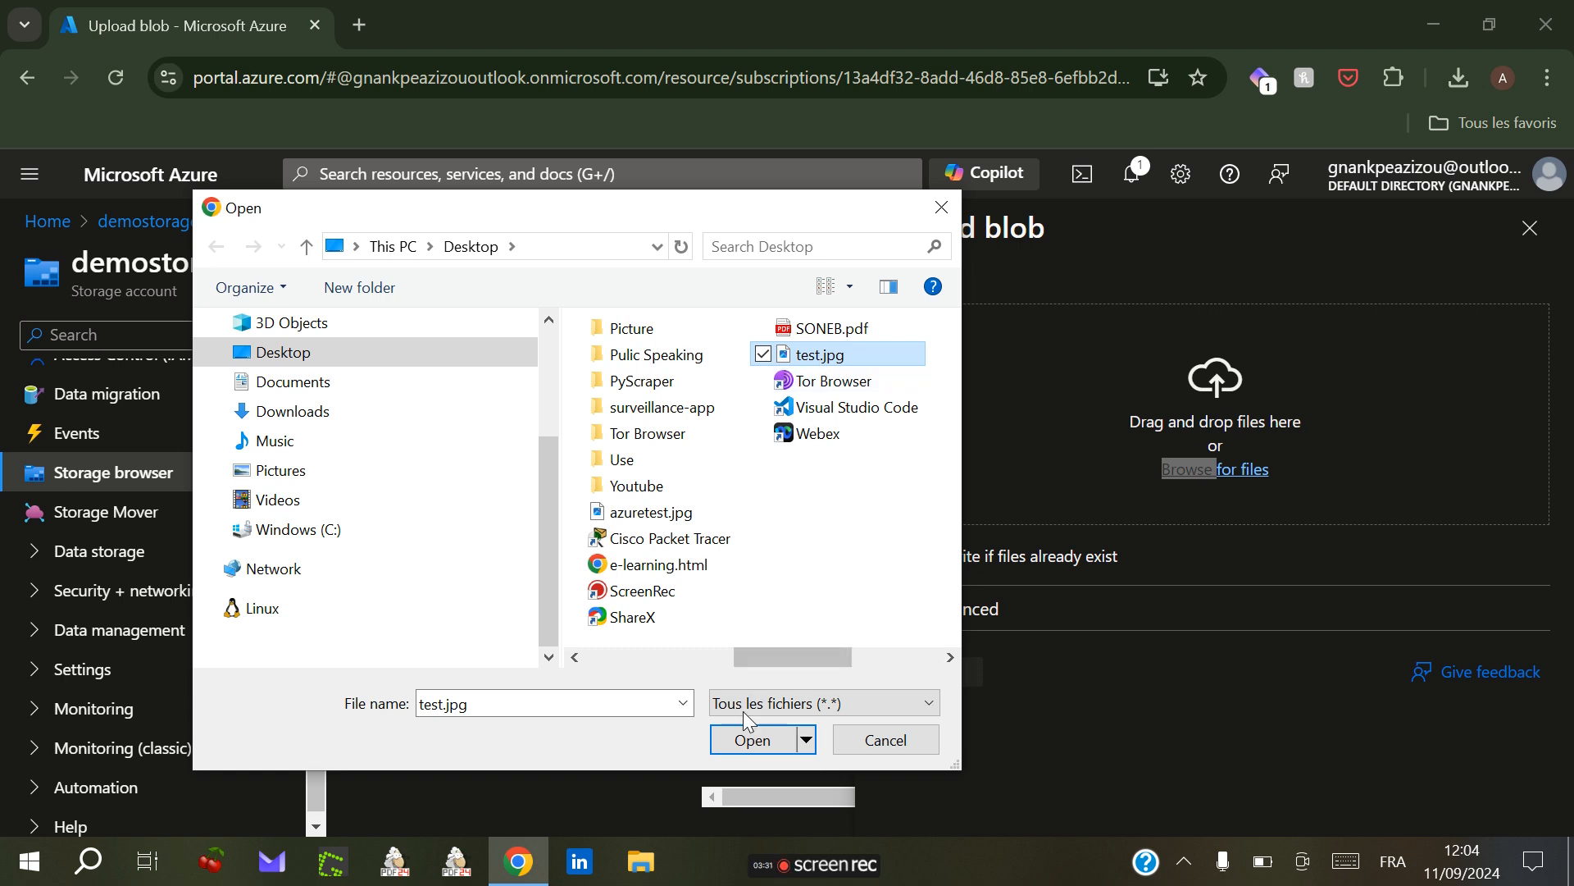
left_click(751, 740)
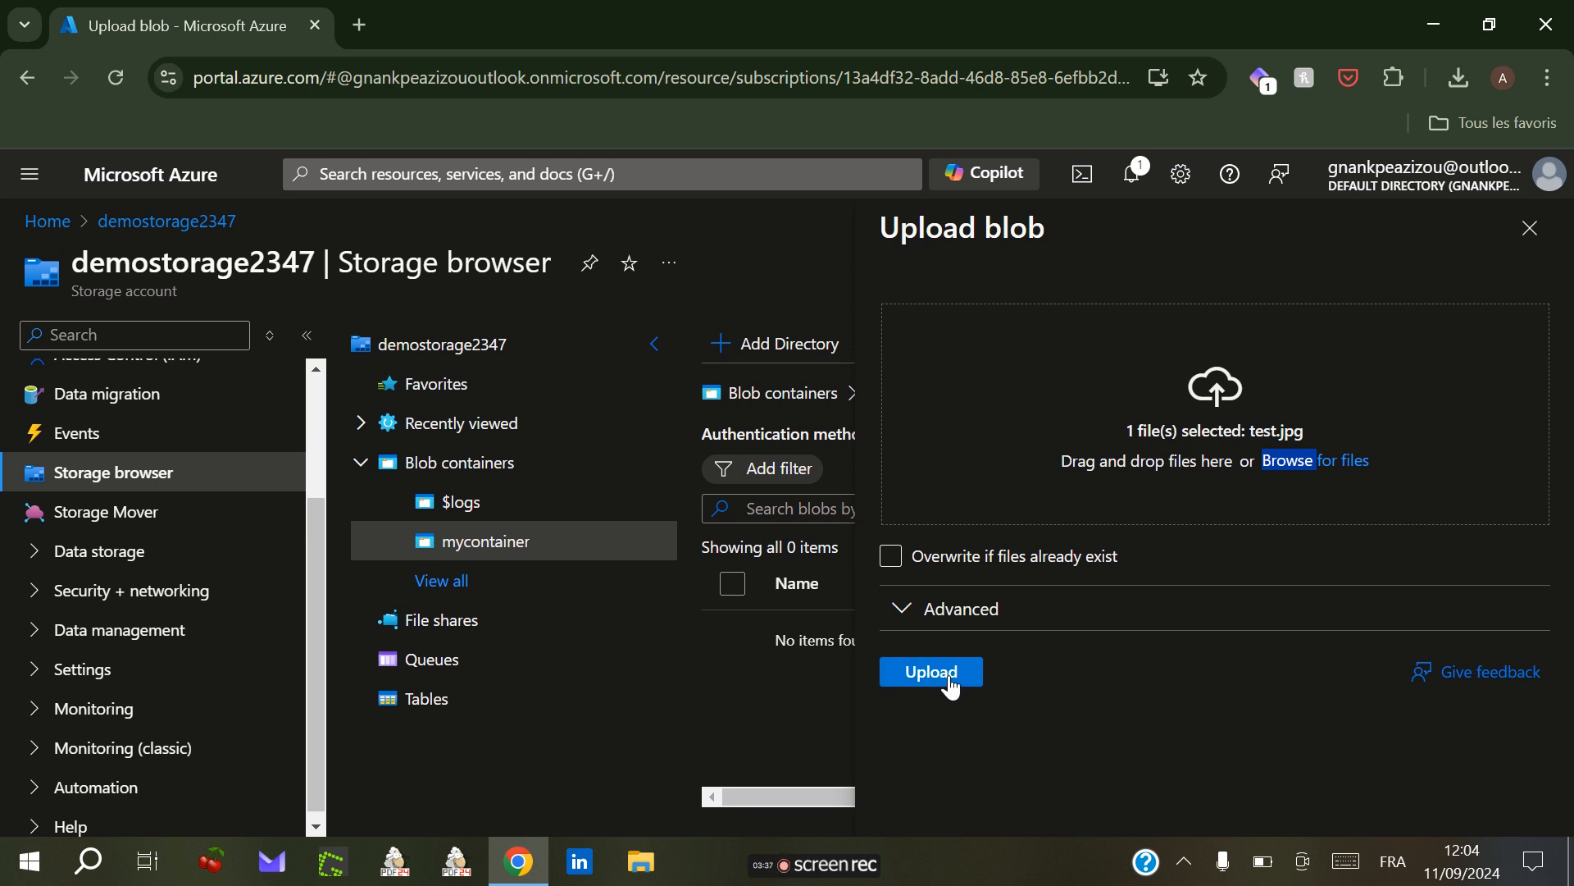
left_click(950, 683)
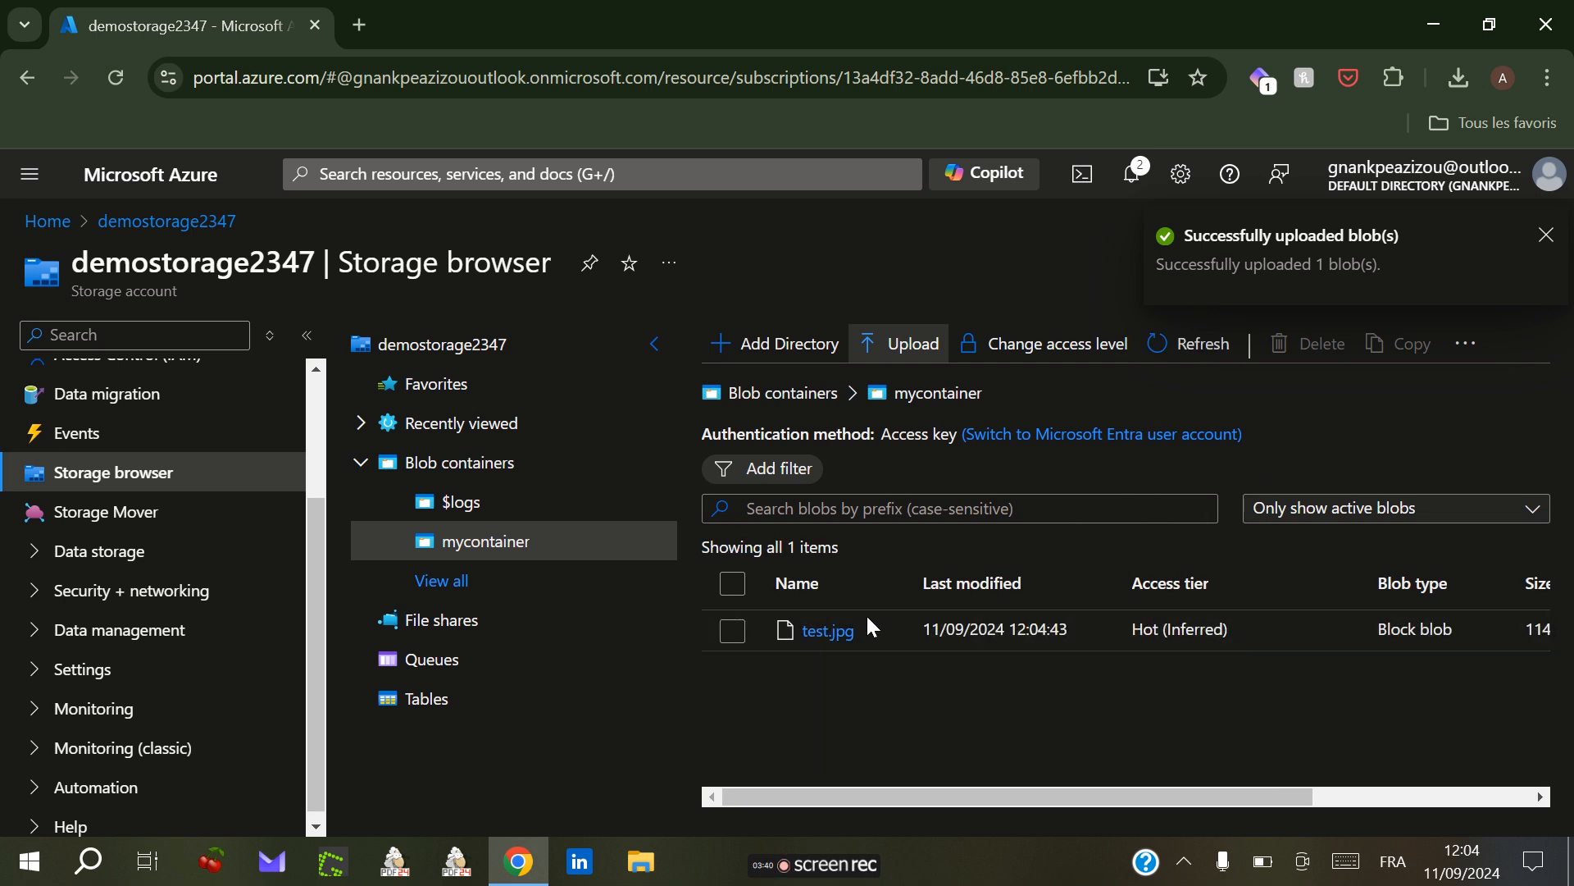
Step: Copy the URL of test.jpg and open it in a new browser tab
left_click(829, 636)
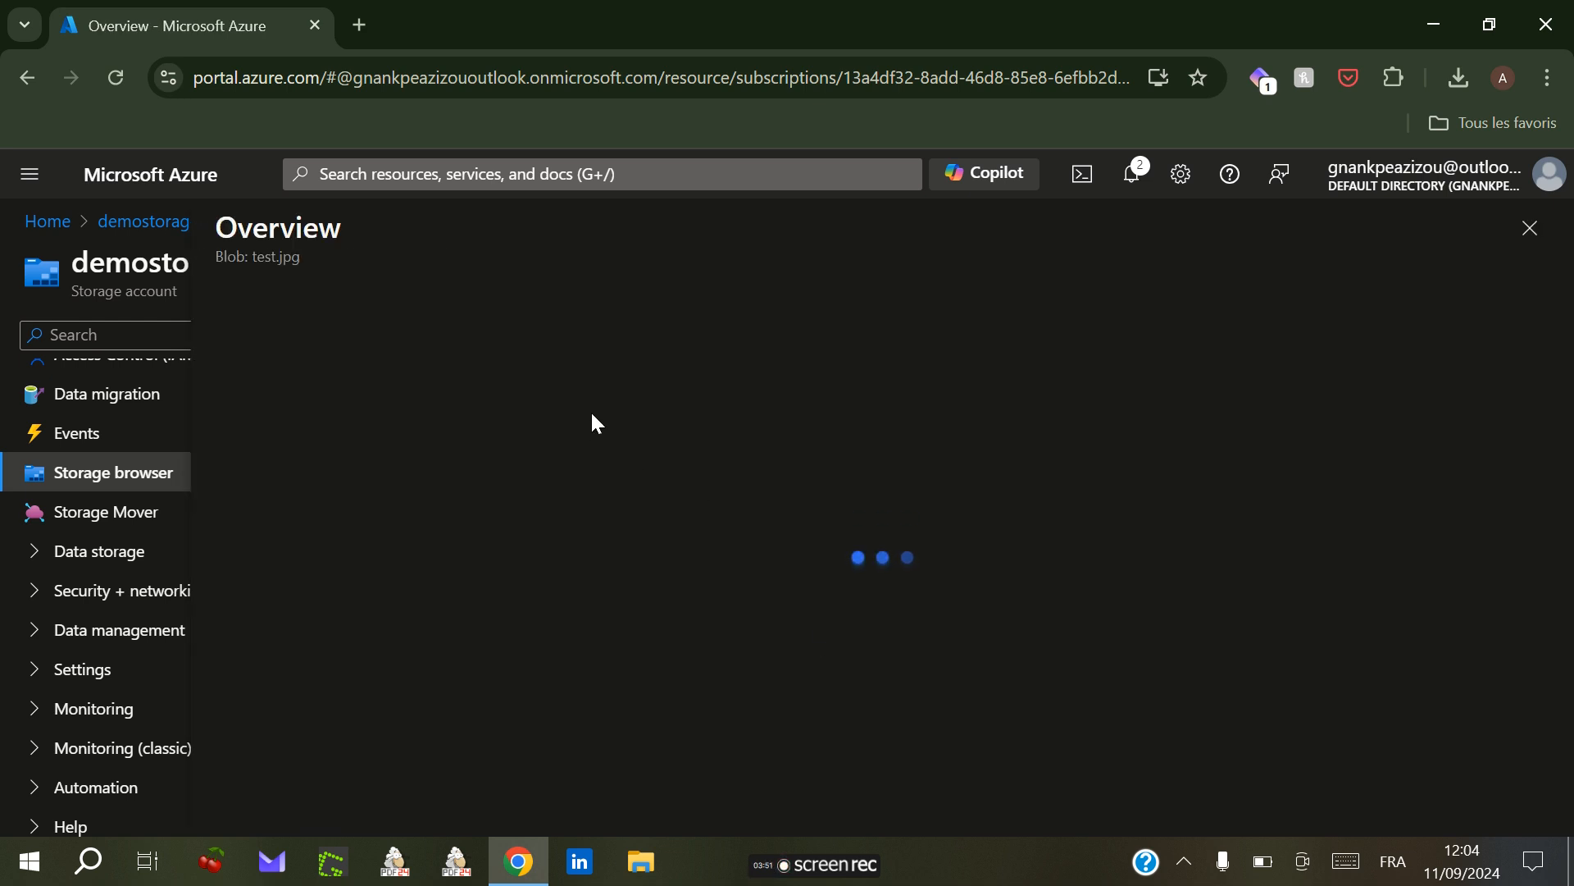
left_click(732, 383)
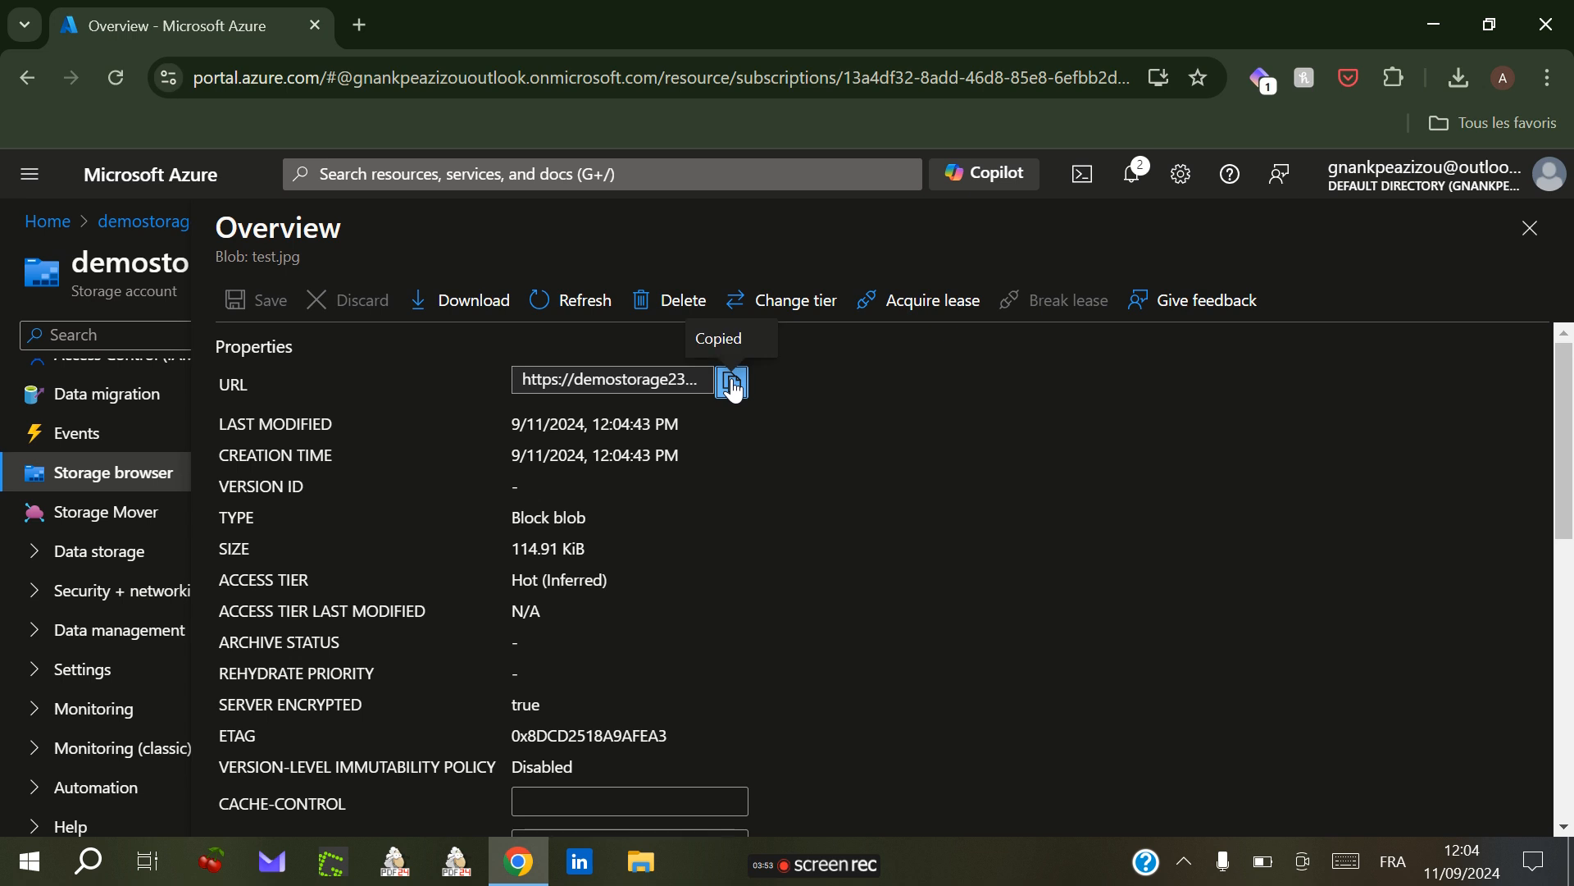
left_click(358, 26)
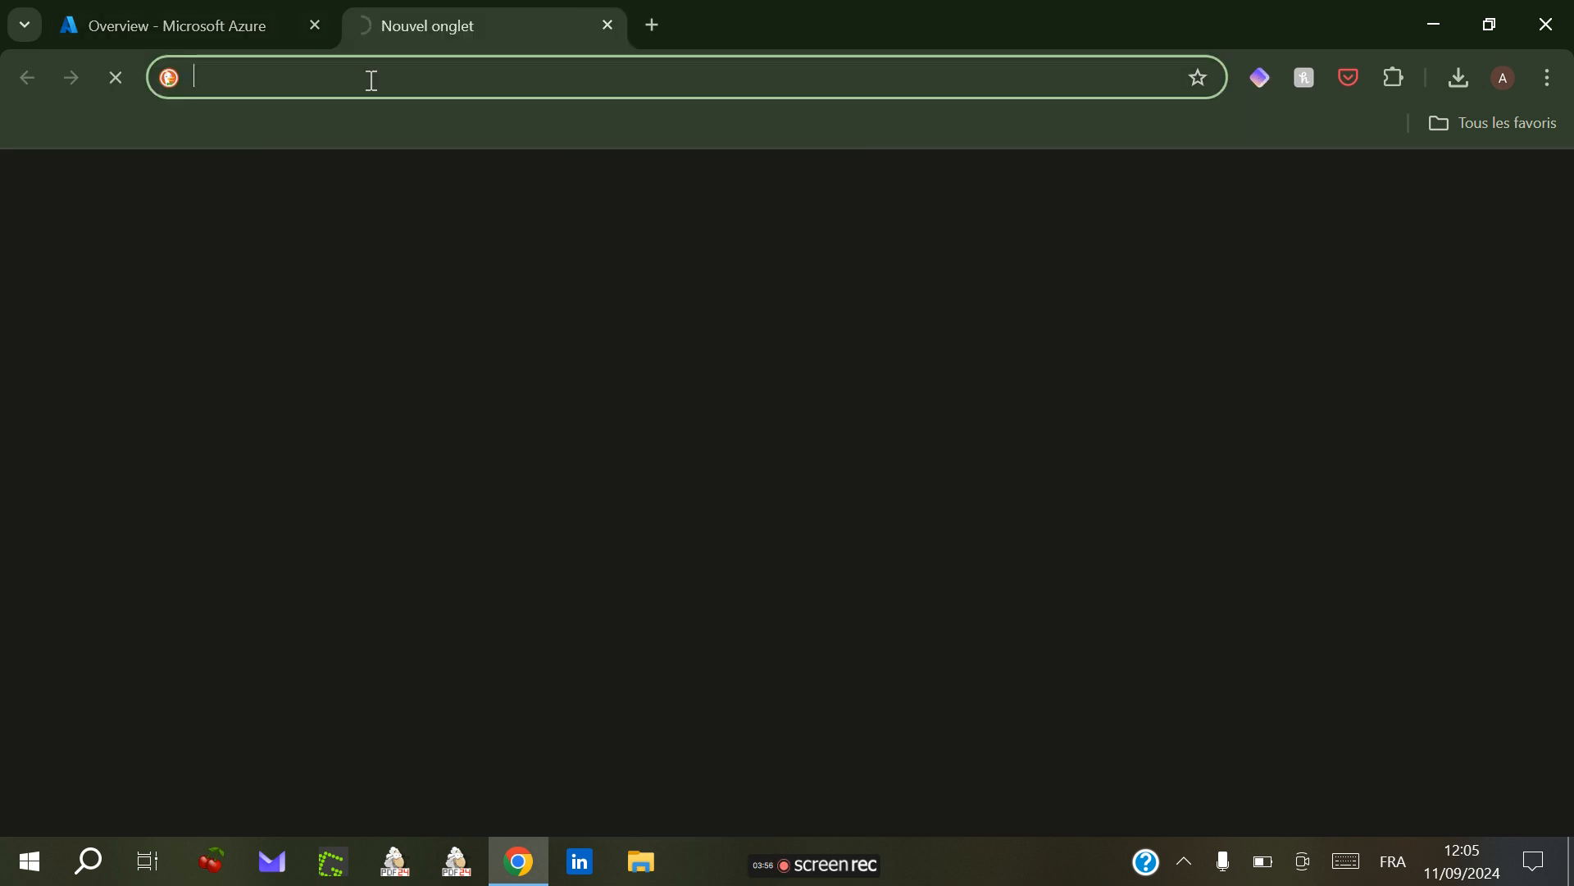
key("ctrl+v")
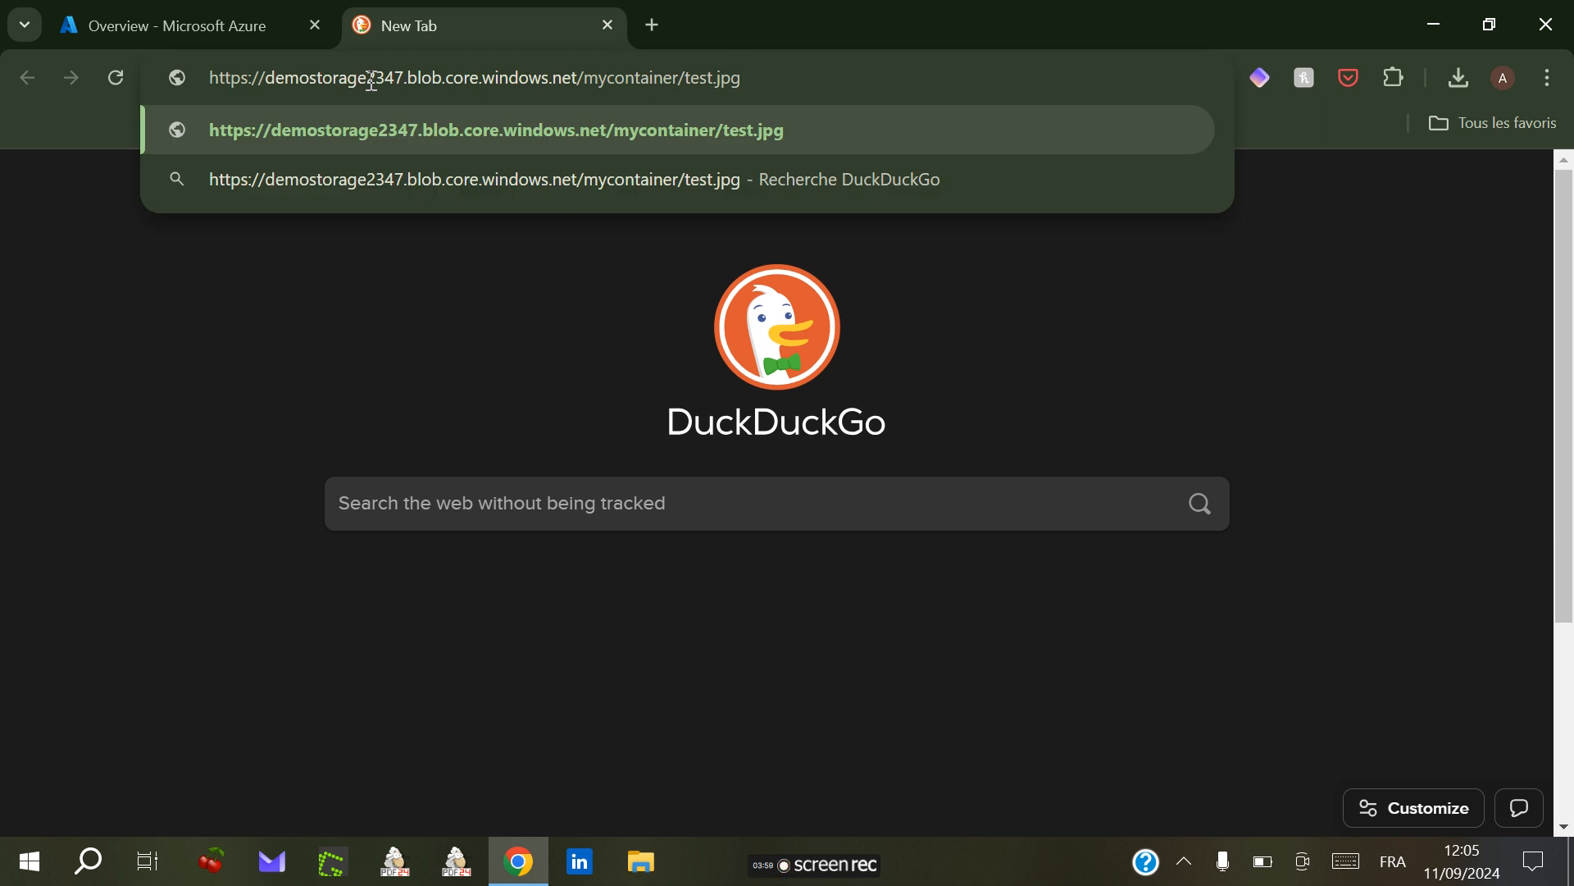
key("Return")
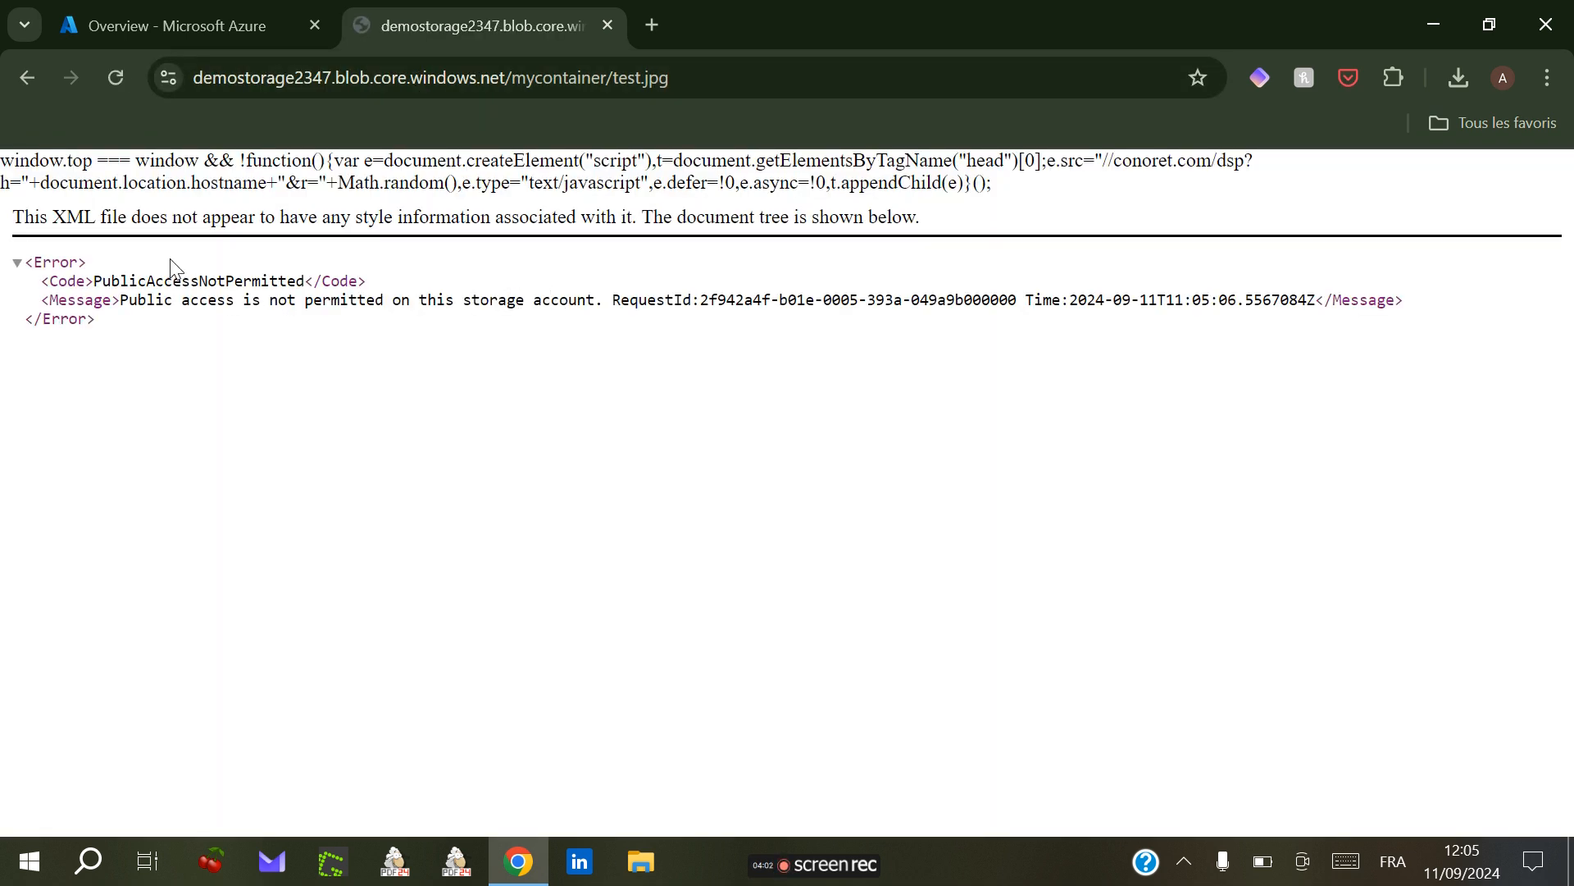
Step: Examine the error code and message returned for the blob URL
left_click_drag(2, 158, 966, 210)
left_click(976, 234)
left_click_drag(97, 281, 295, 275)
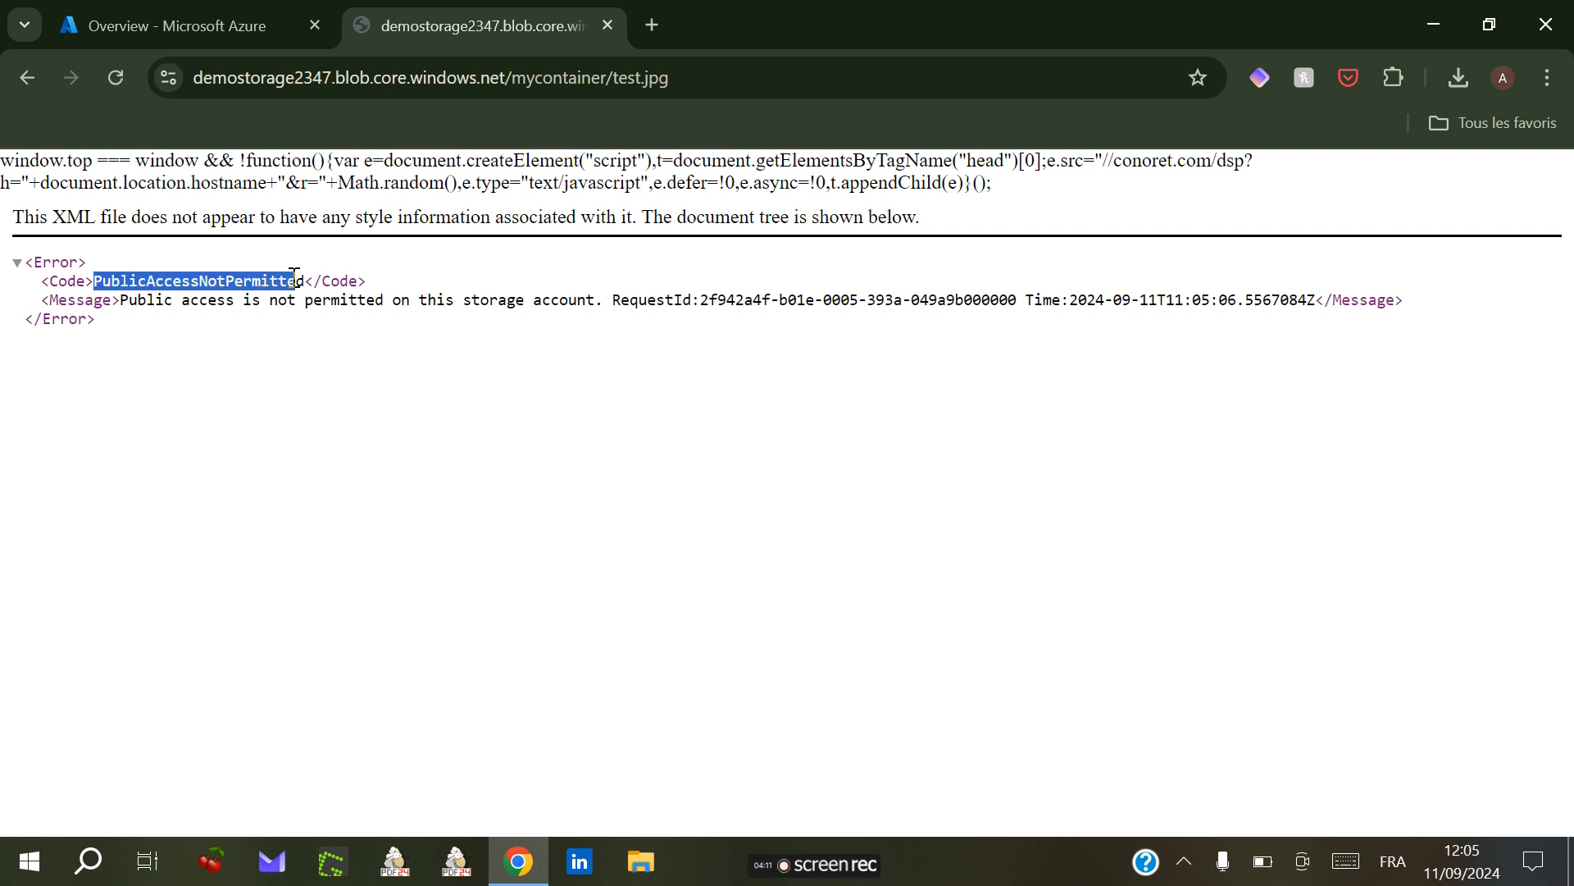
left_click_drag(122, 300, 601, 301)
left_click(574, 324)
Step: Enable Allow Blob anonymous access in the storage account's Configuration settings and save
left_click(279, 29)
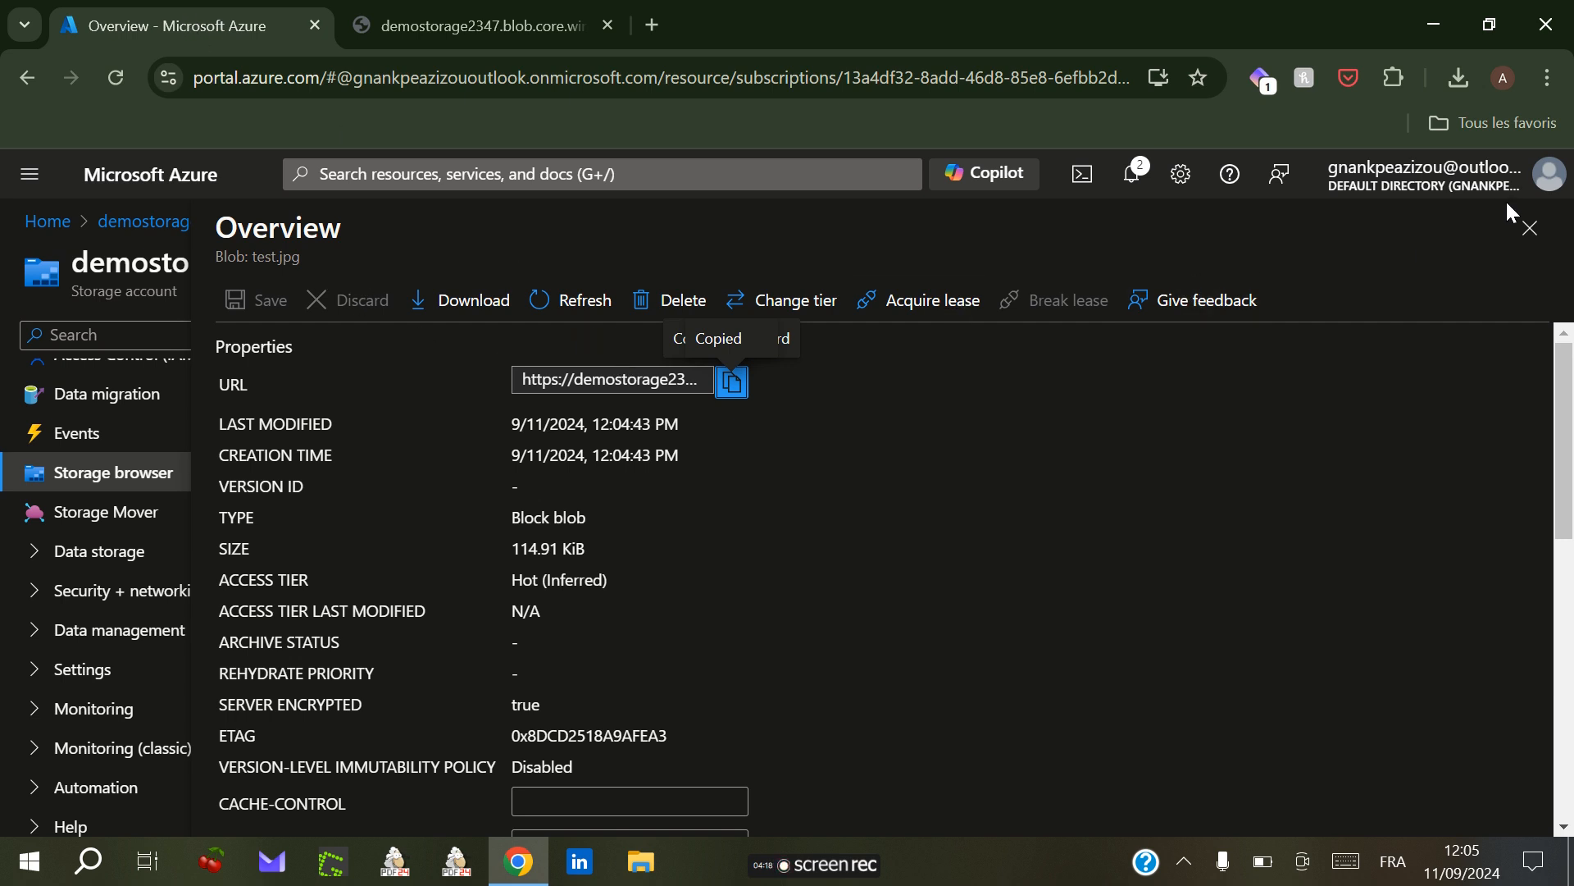
left_click(1530, 228)
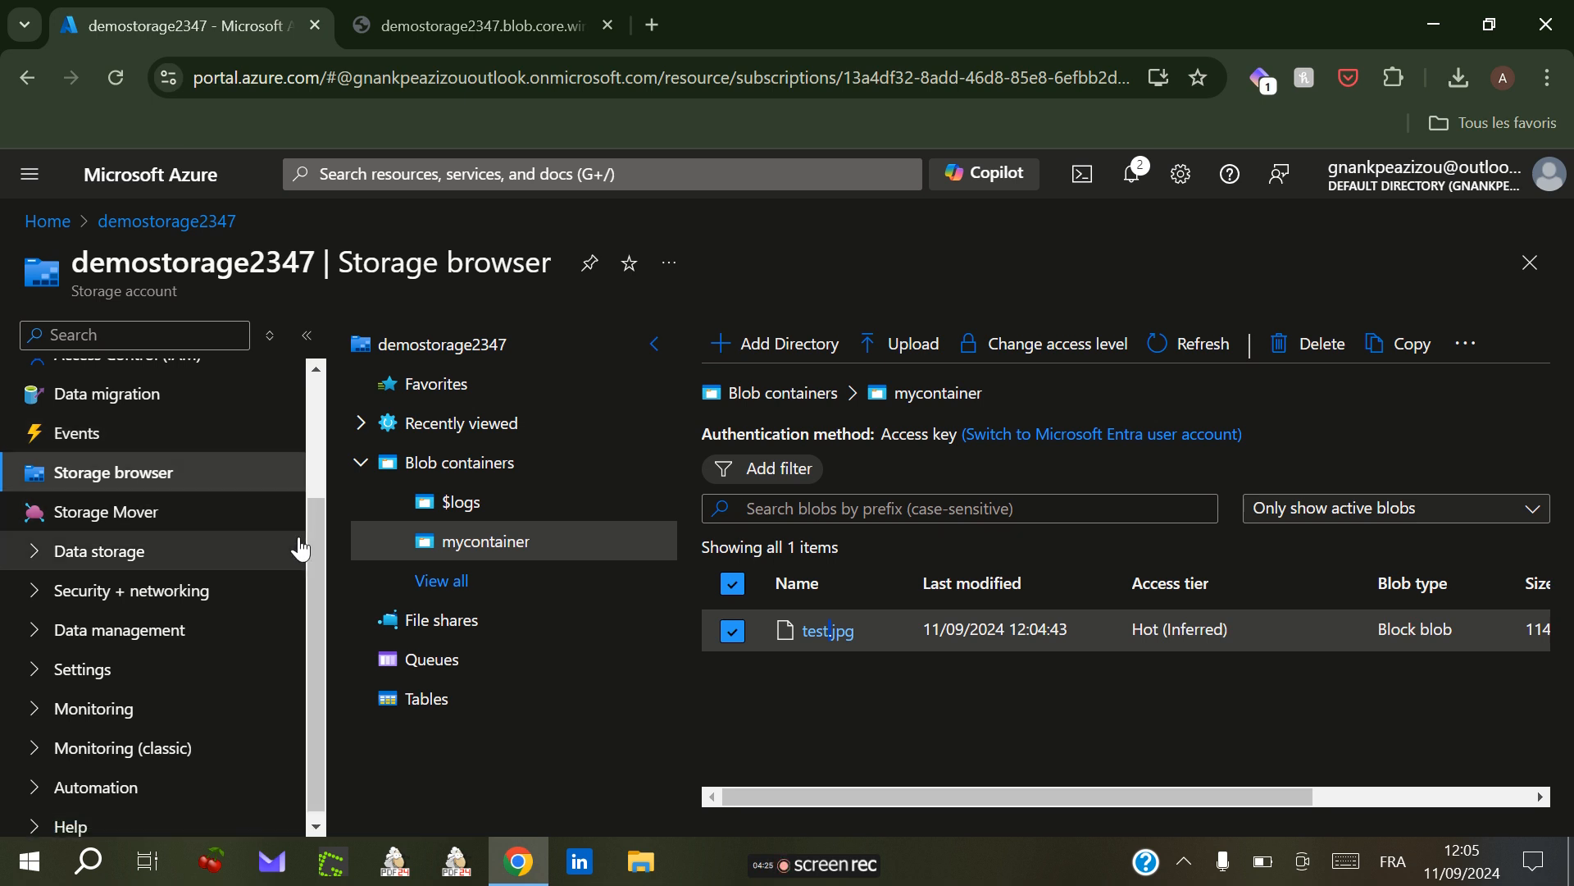
left_click_drag(310, 545, 309, 439)
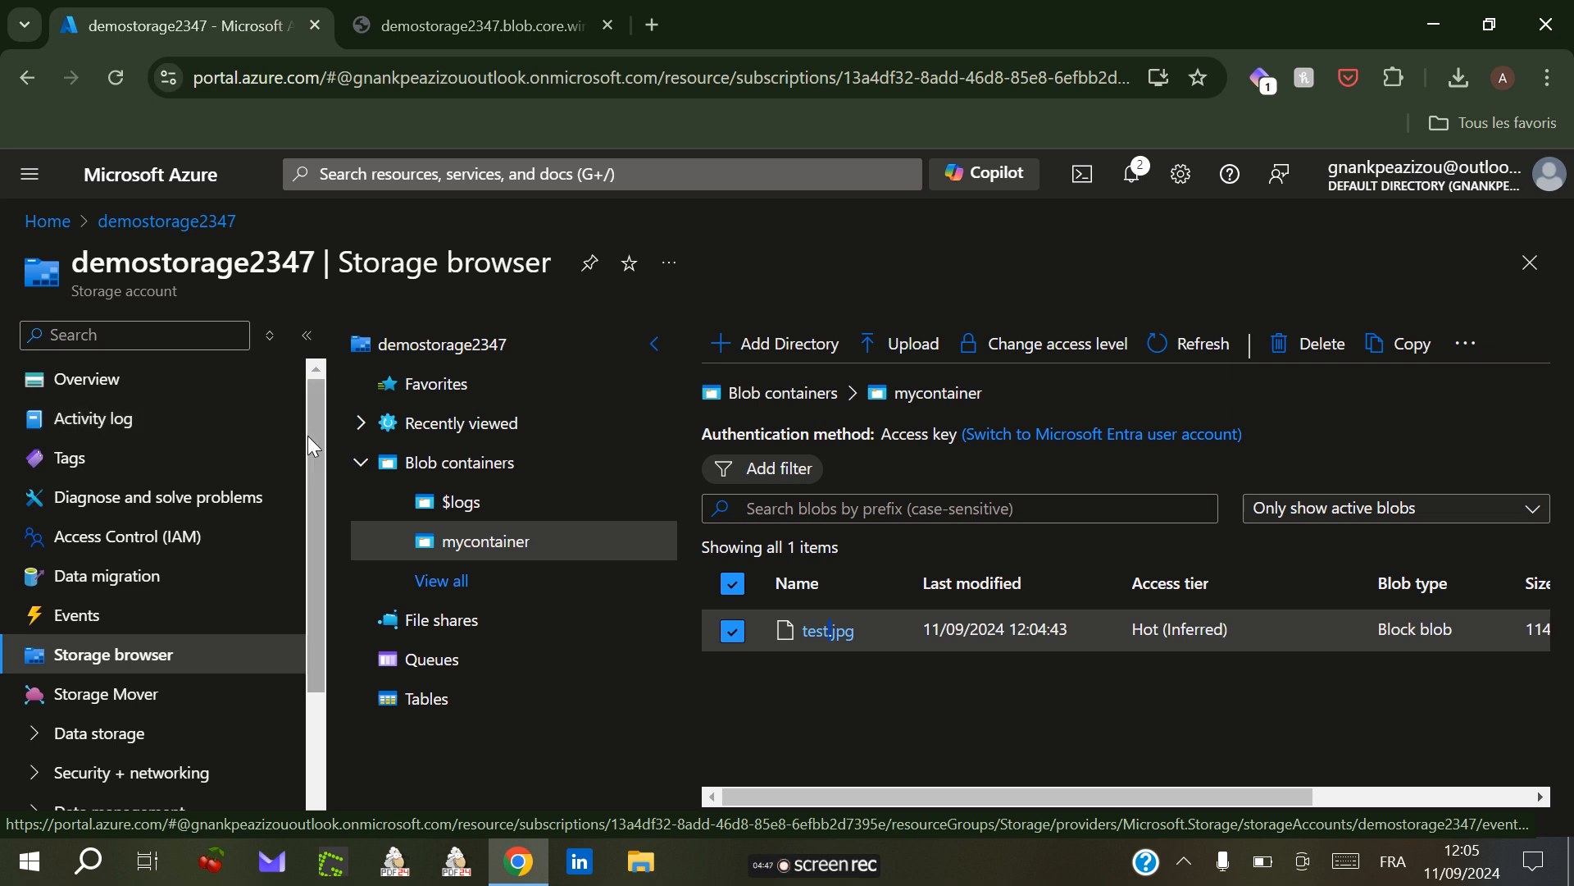
scroll(318, 648, "down", 3)
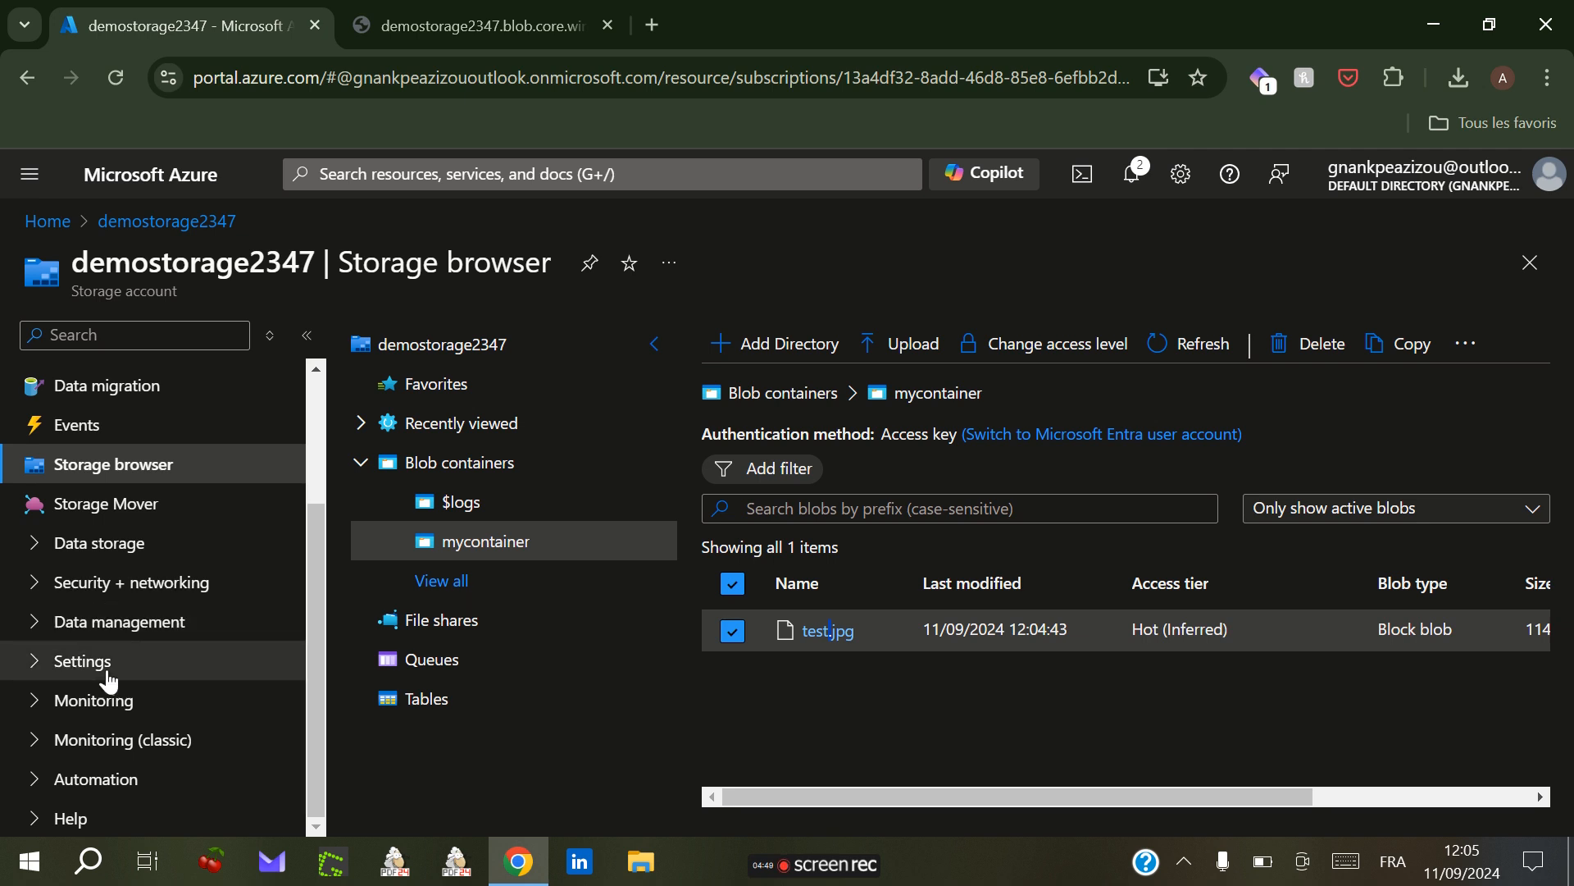
left_click(36, 666)
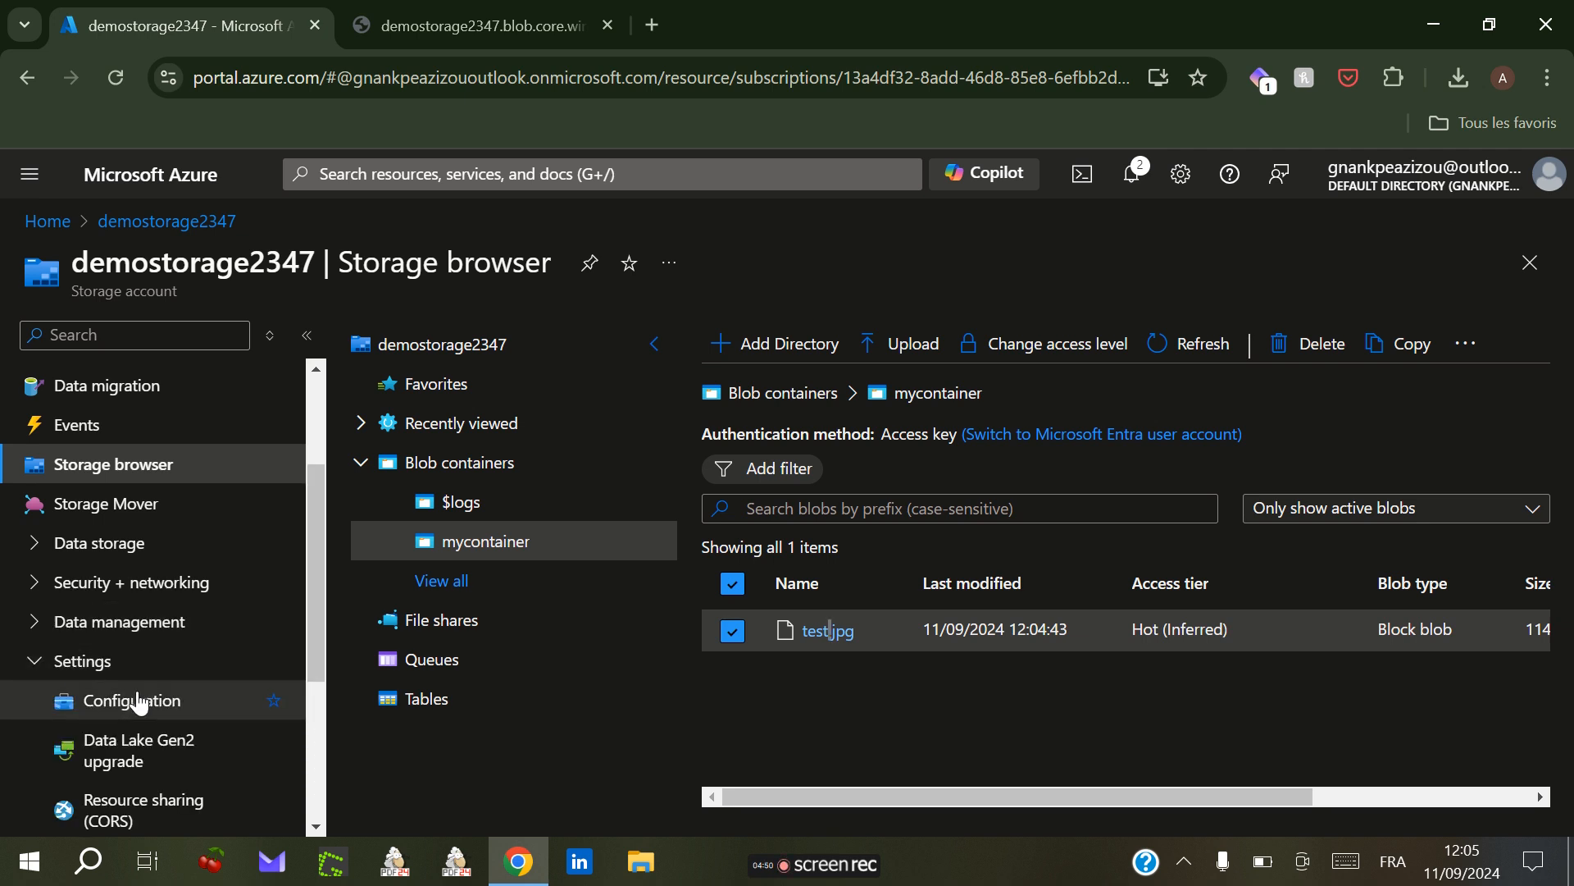
left_click(131, 705)
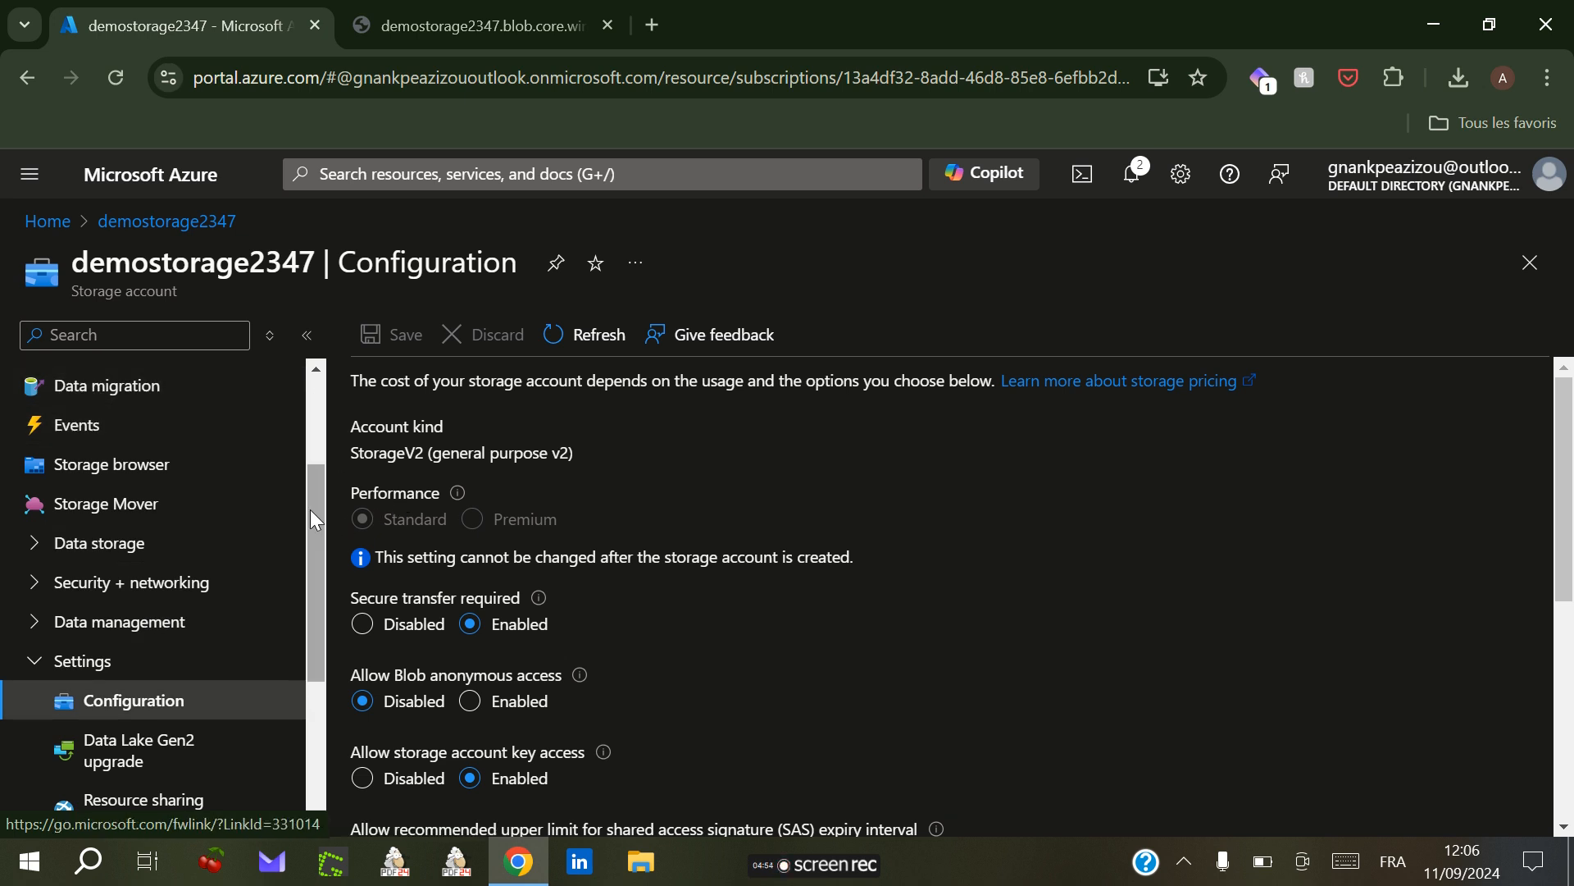
left_click_drag(320, 519, 319, 639)
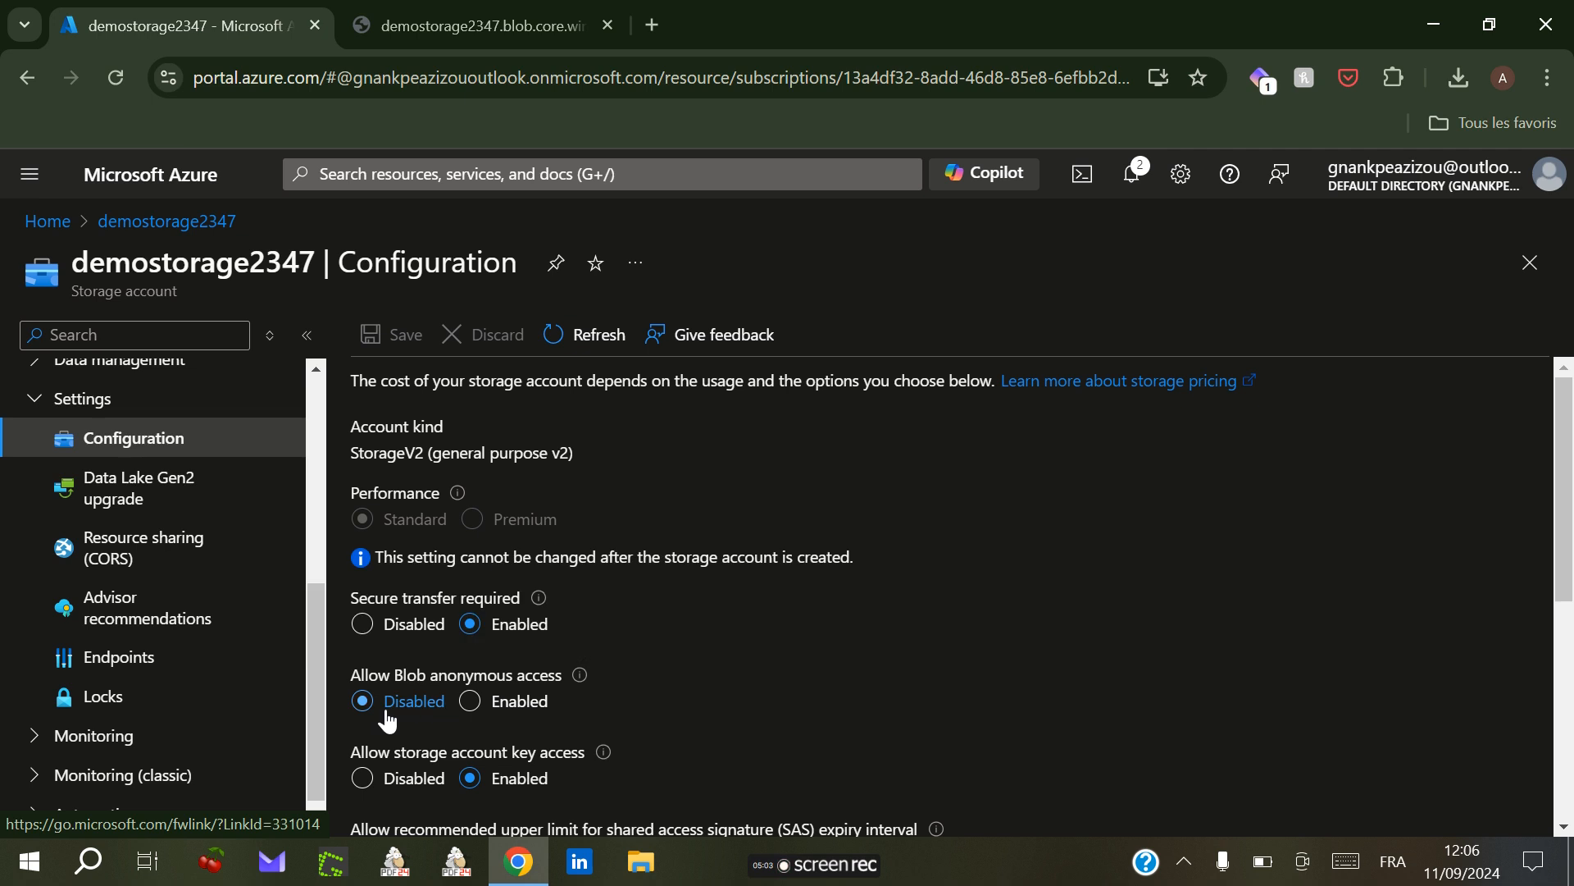
left_click(470, 705)
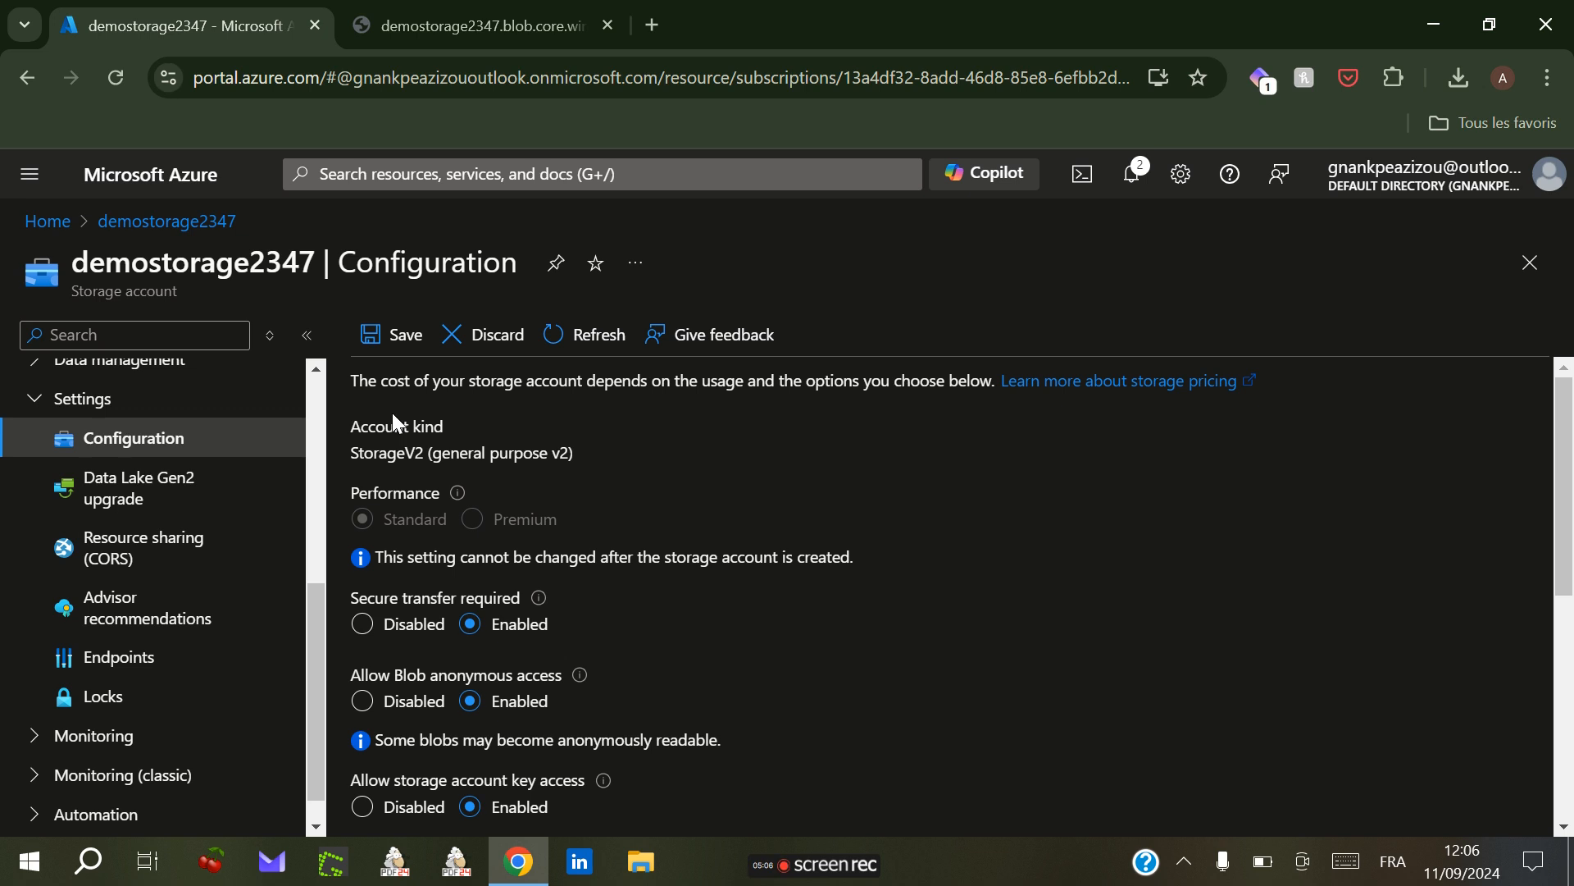
left_click(390, 338)
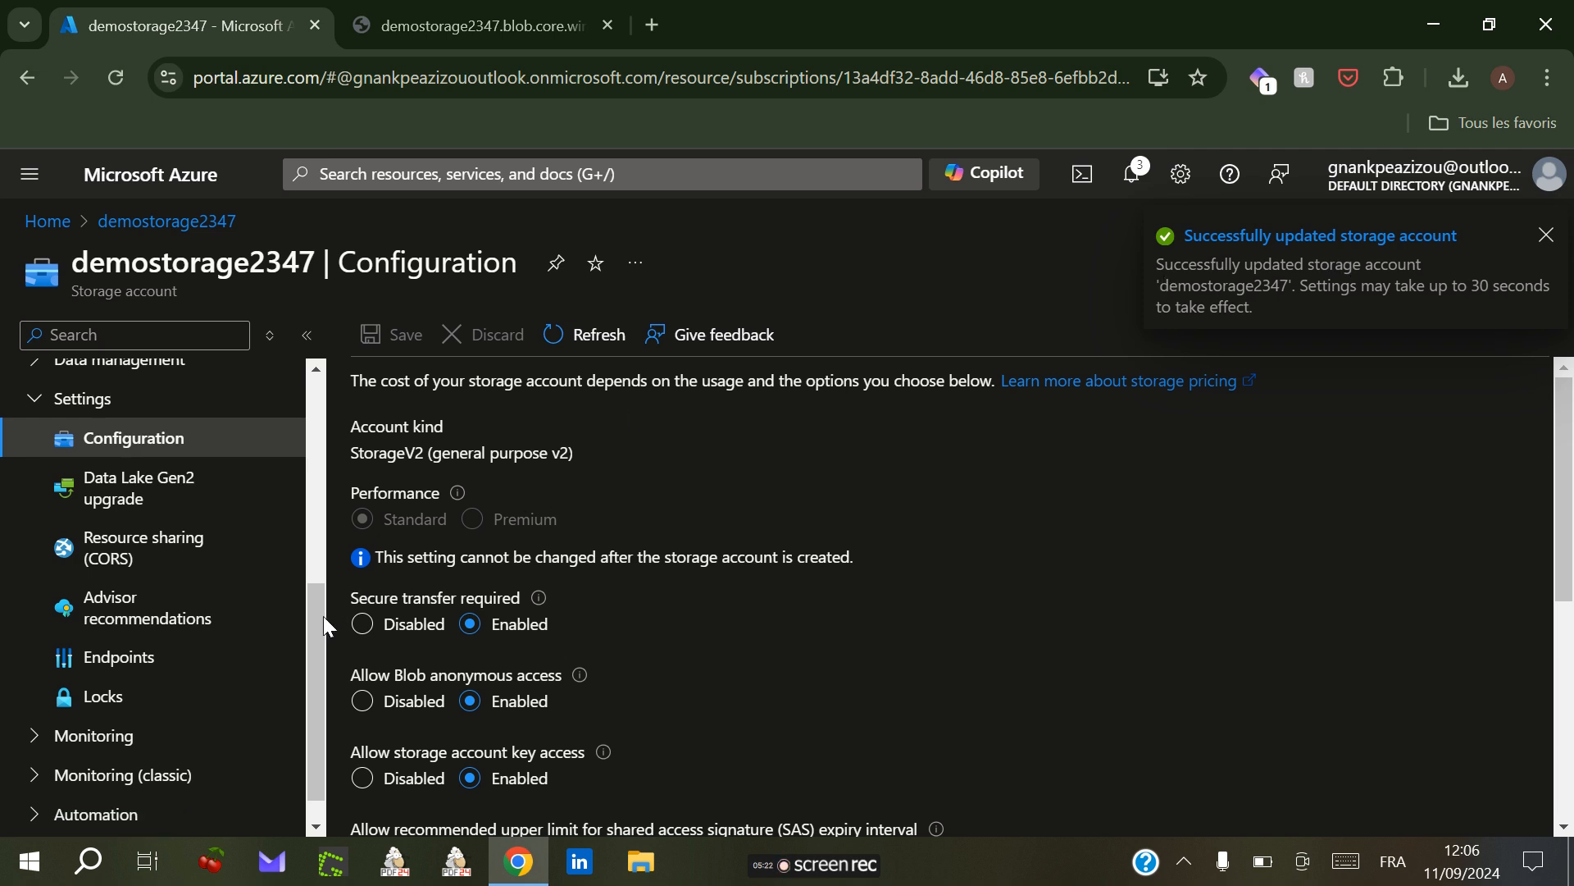
Step: Open mycontainer in the Storage browser and change its anonymous access level to Blob (anonymous read access for blobs only)
left_click_drag(320, 629, 318, 510)
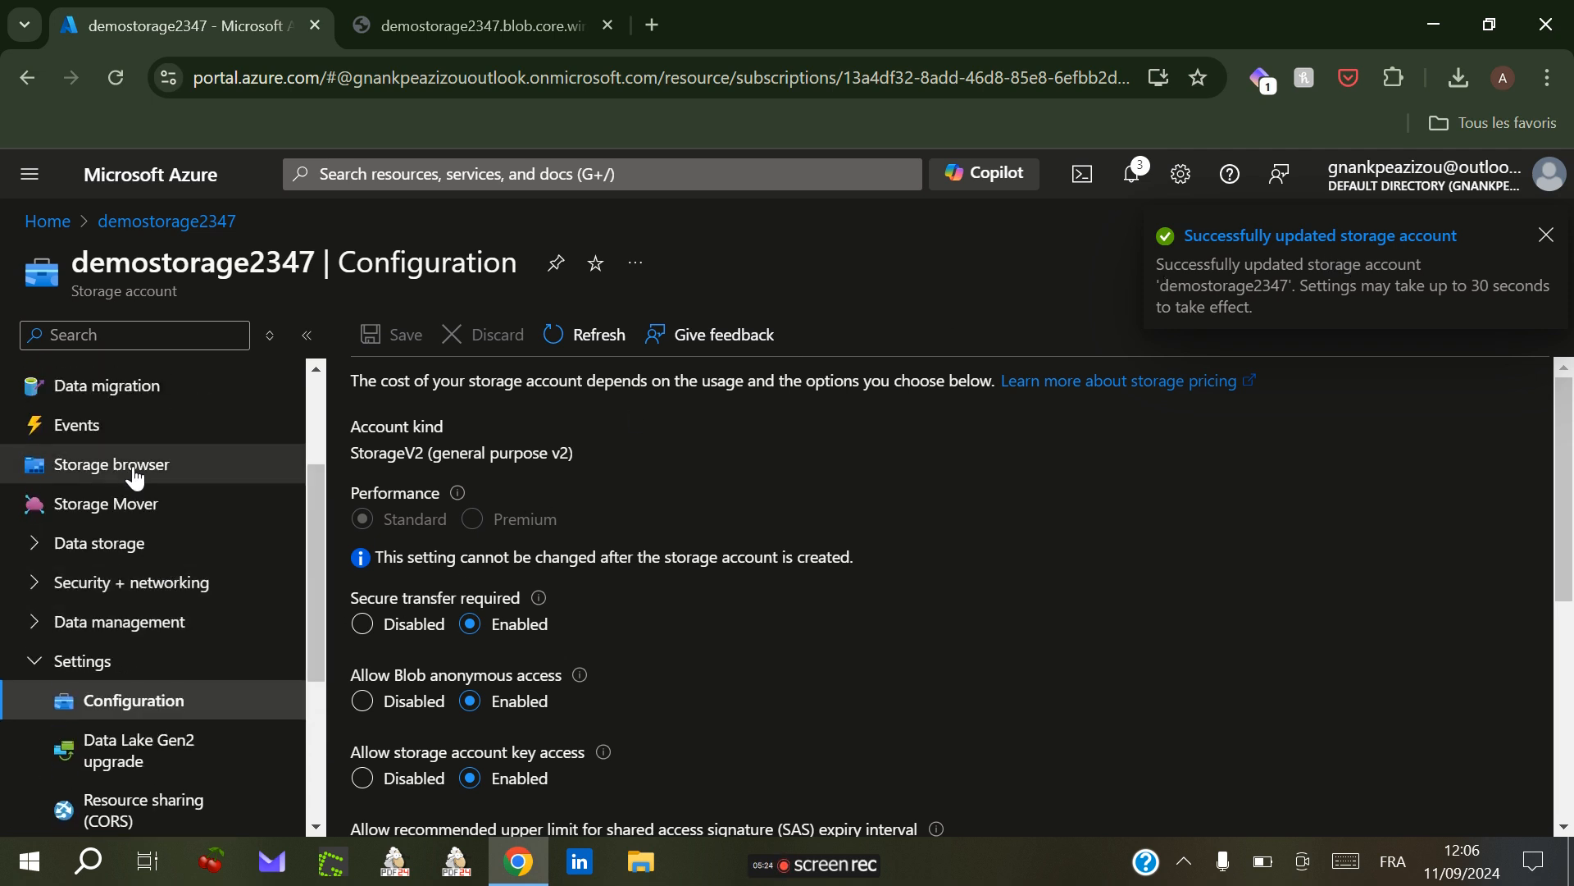
left_click(121, 473)
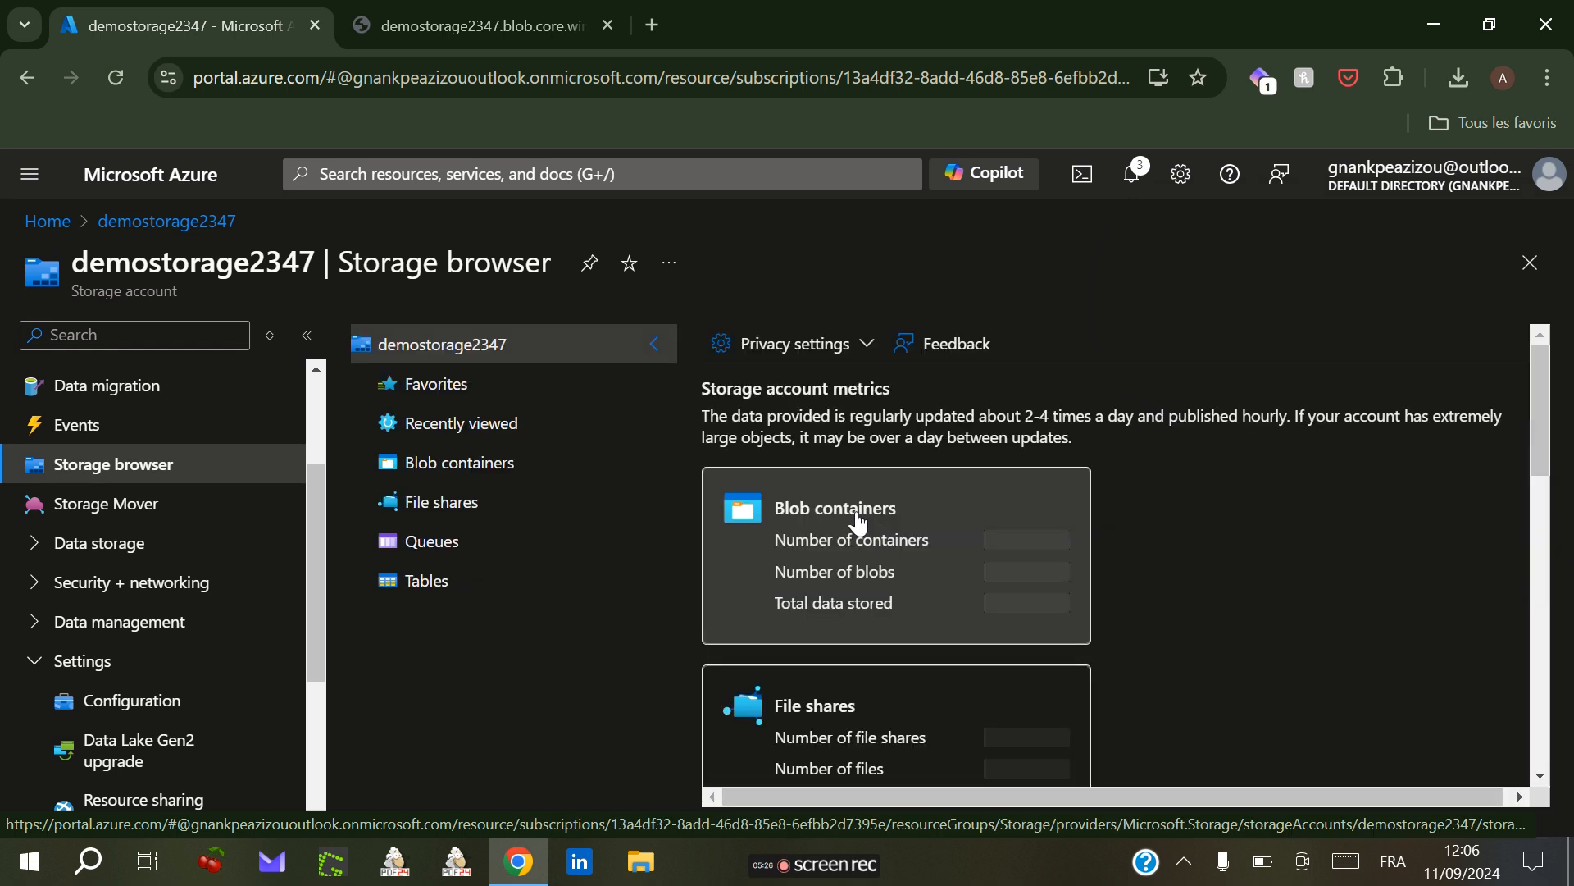
left_click(871, 540)
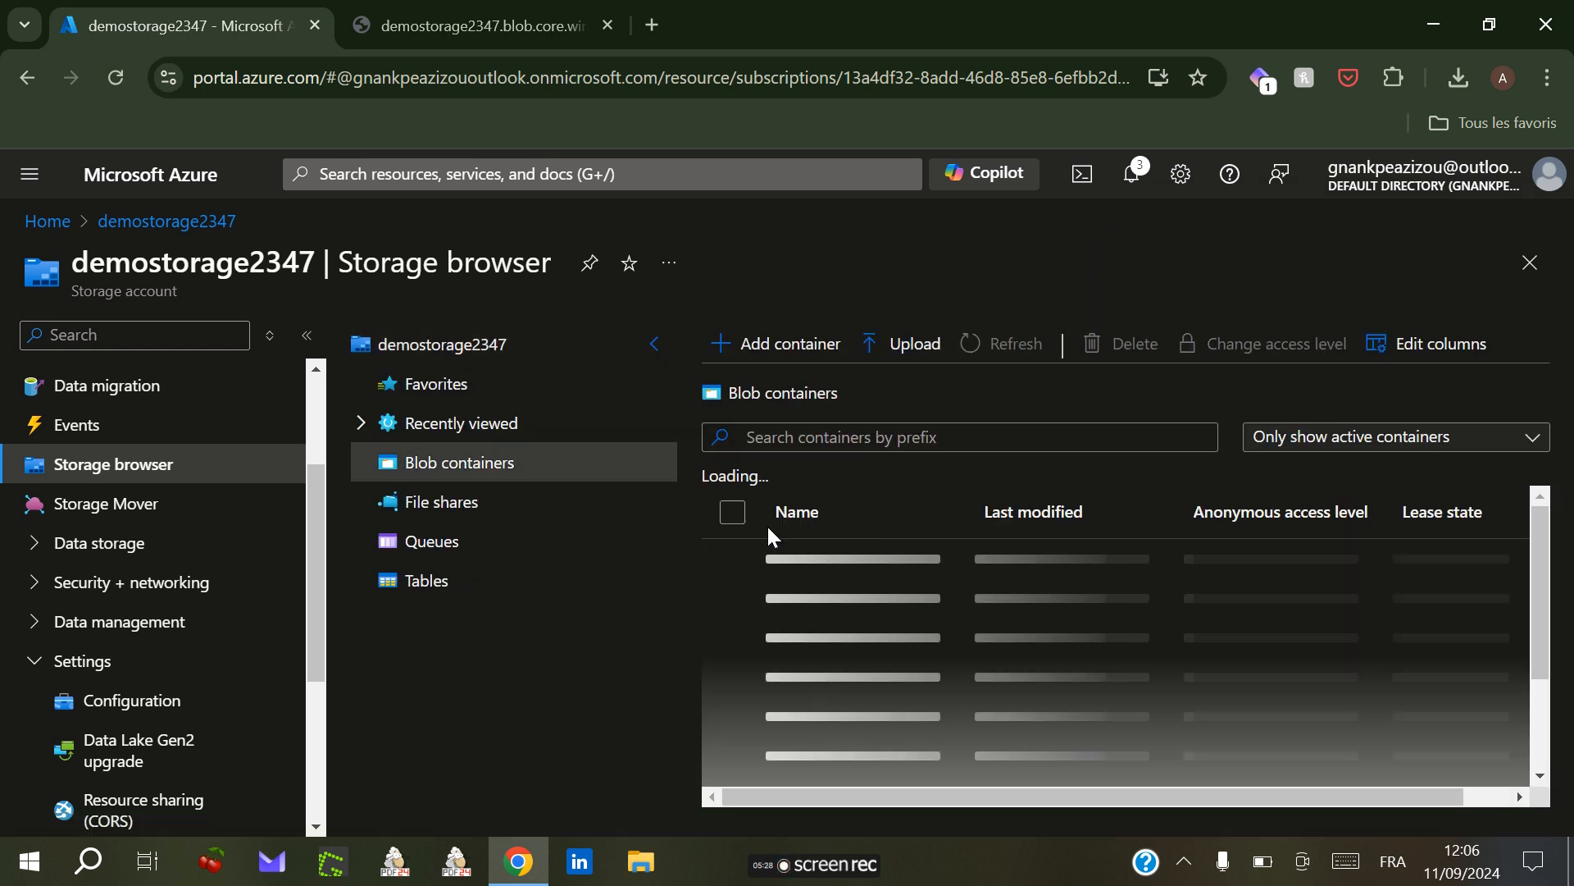
left_click(820, 601)
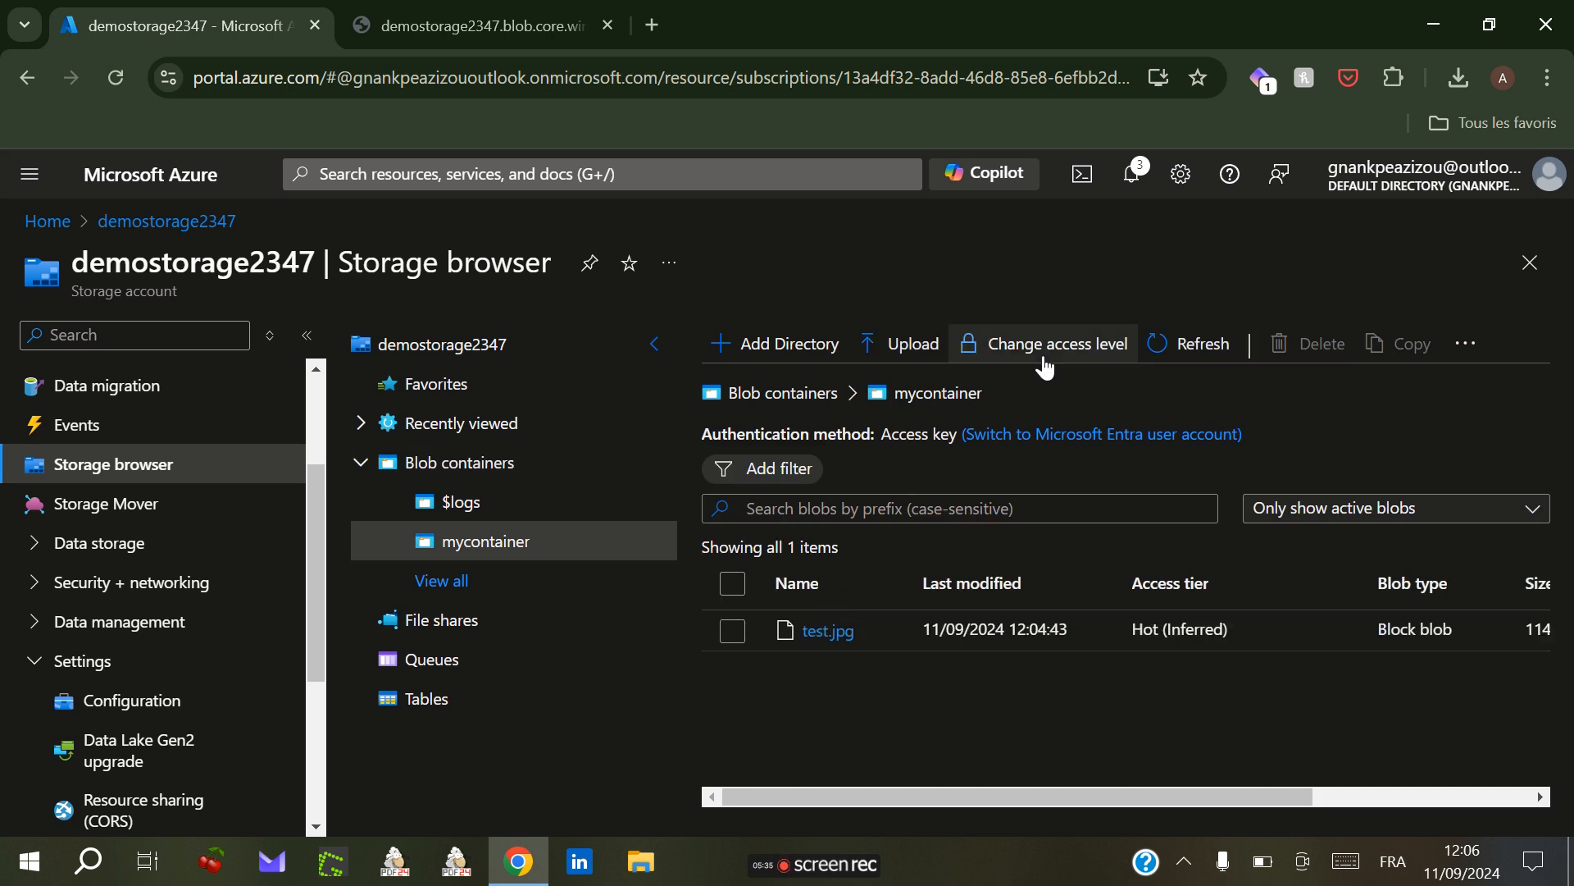
left_click(1045, 361)
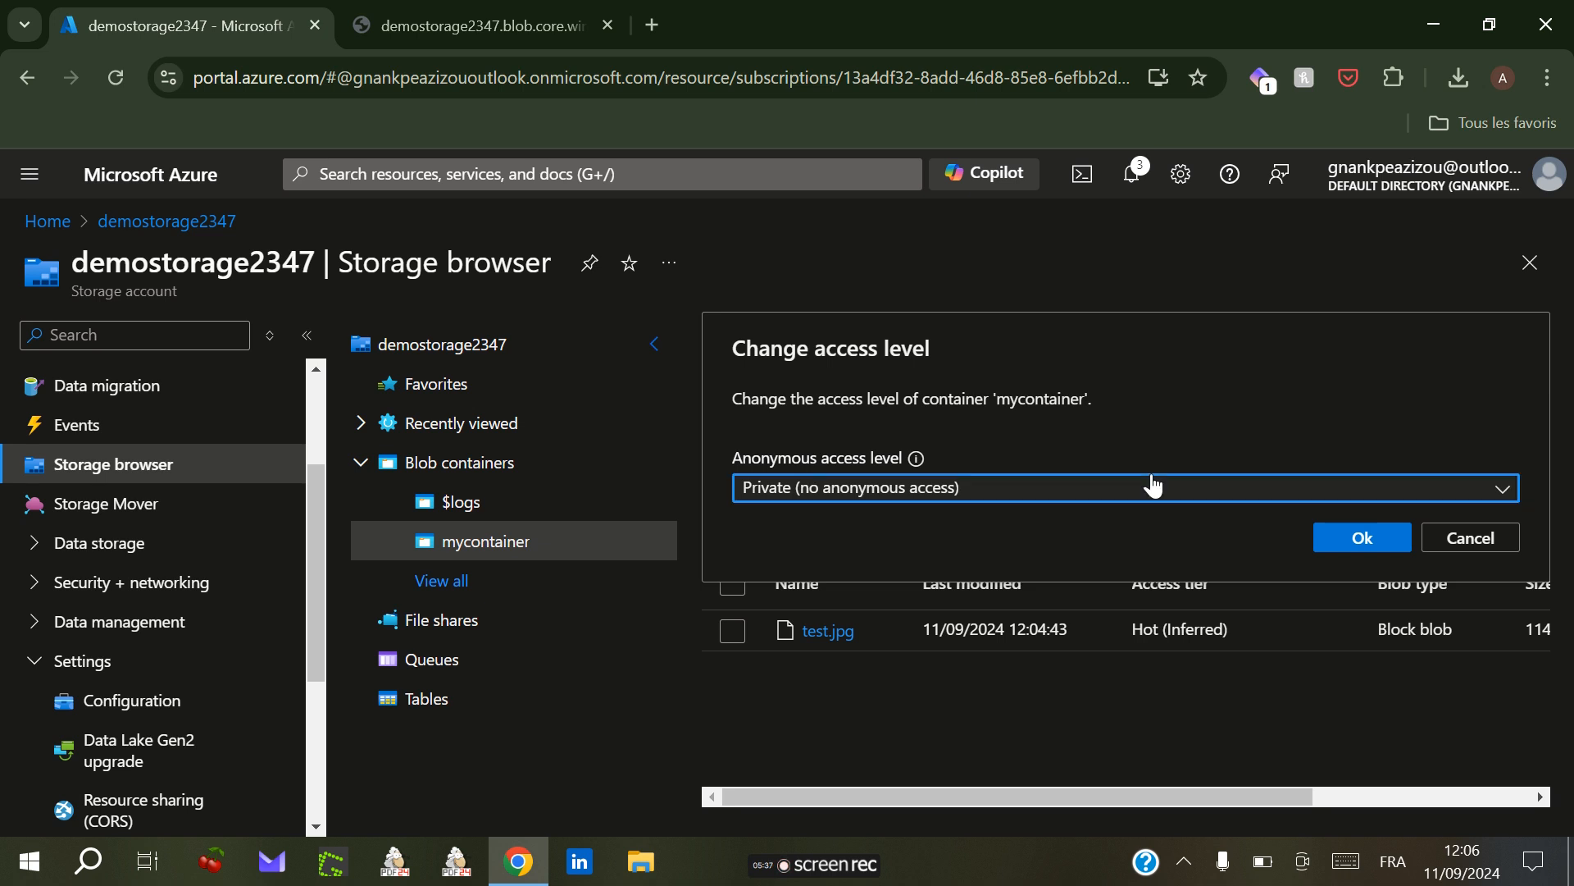
left_click(1154, 485)
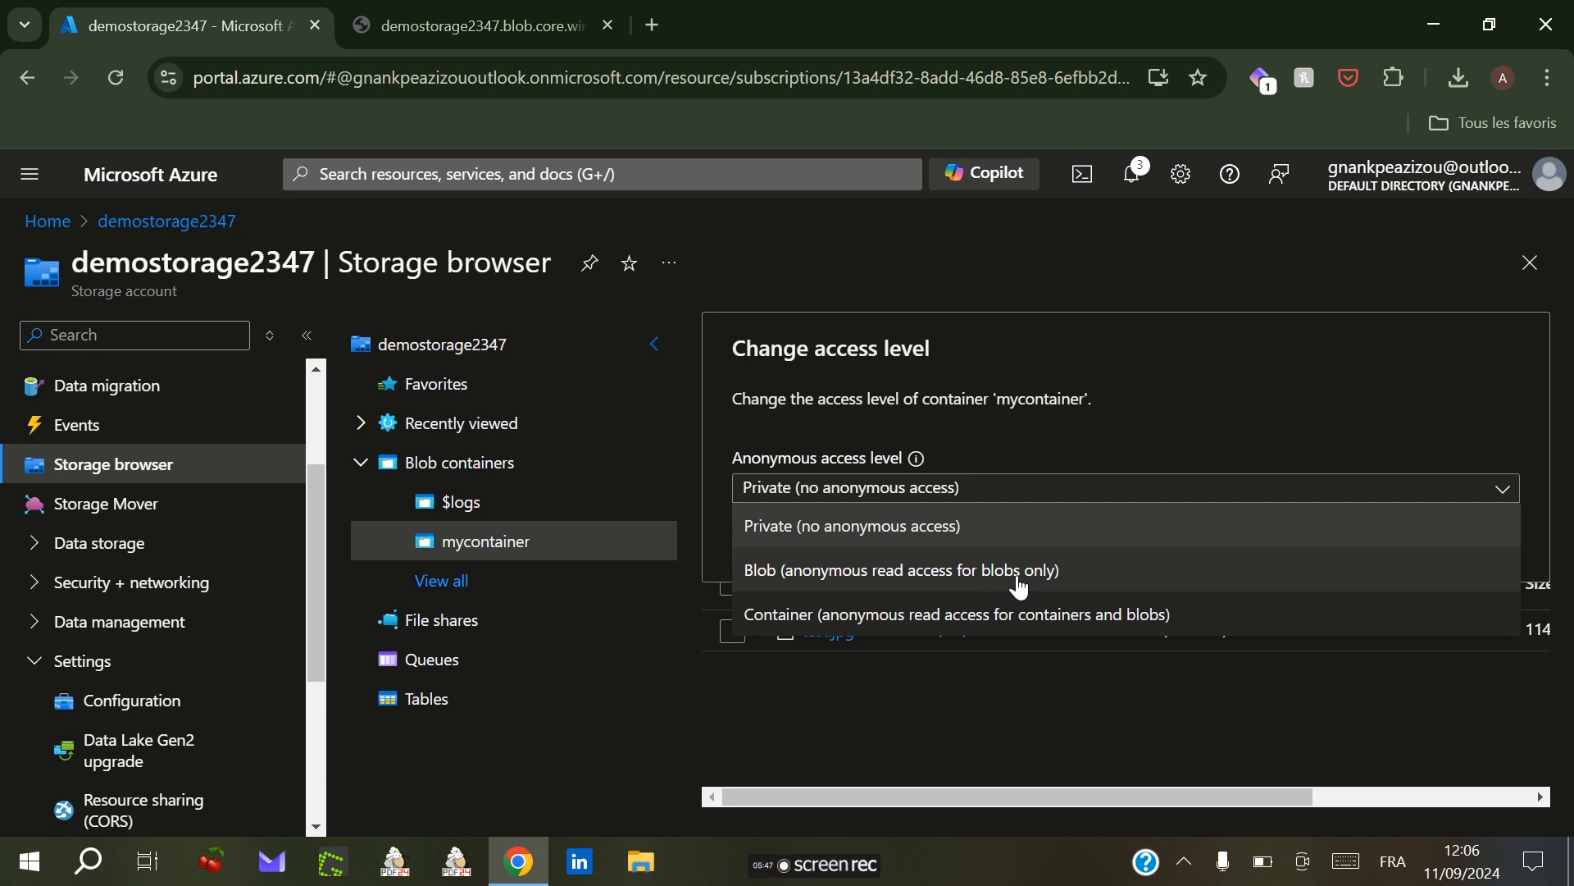
left_click(1019, 571)
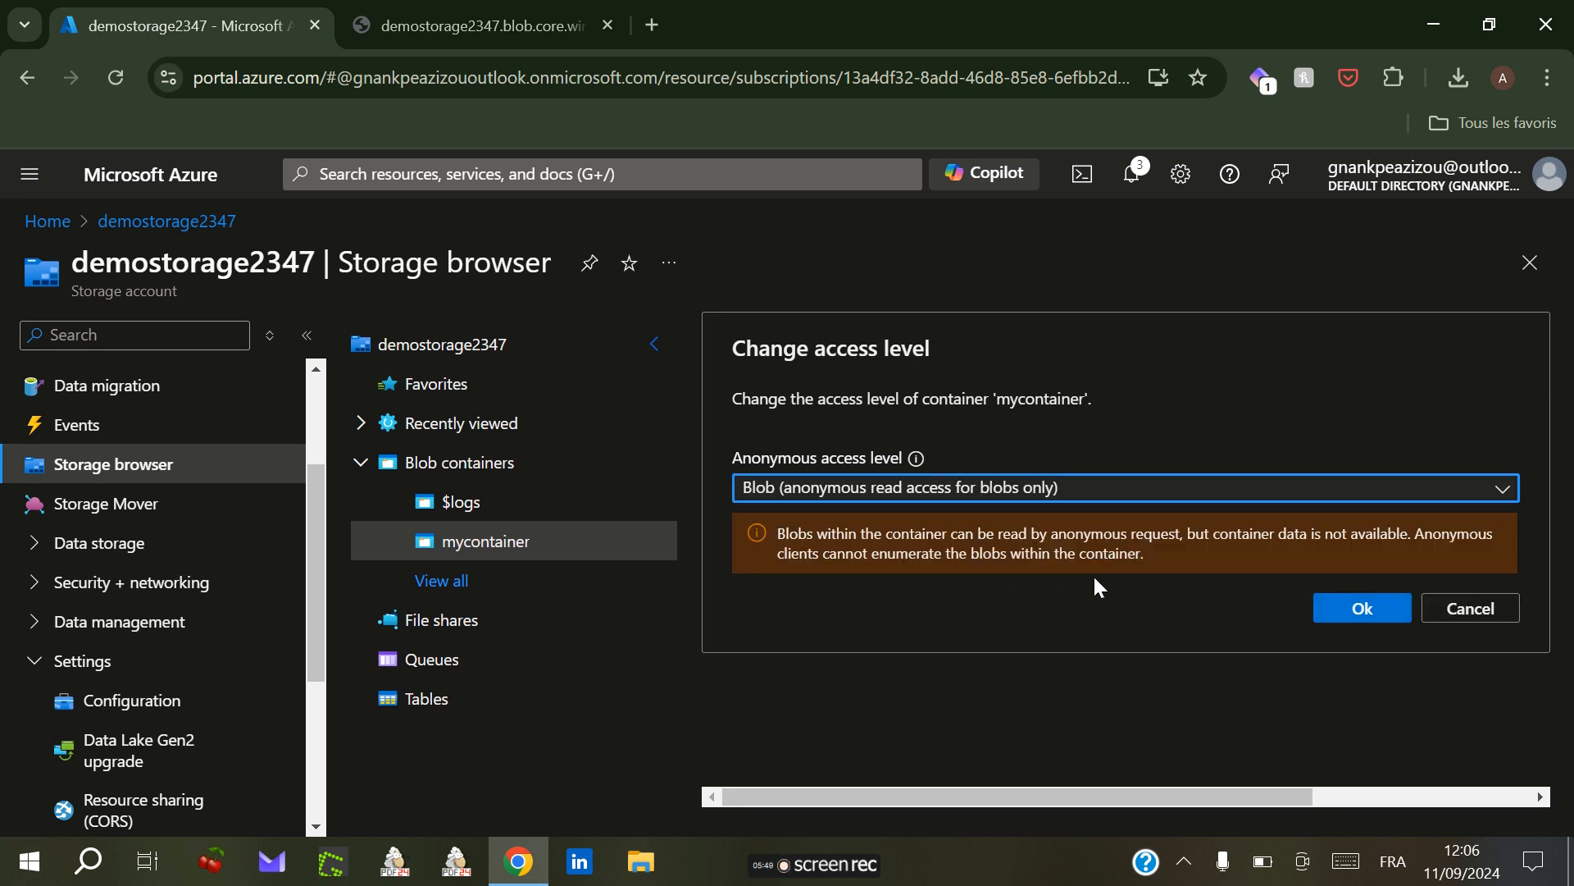
left_click(1365, 612)
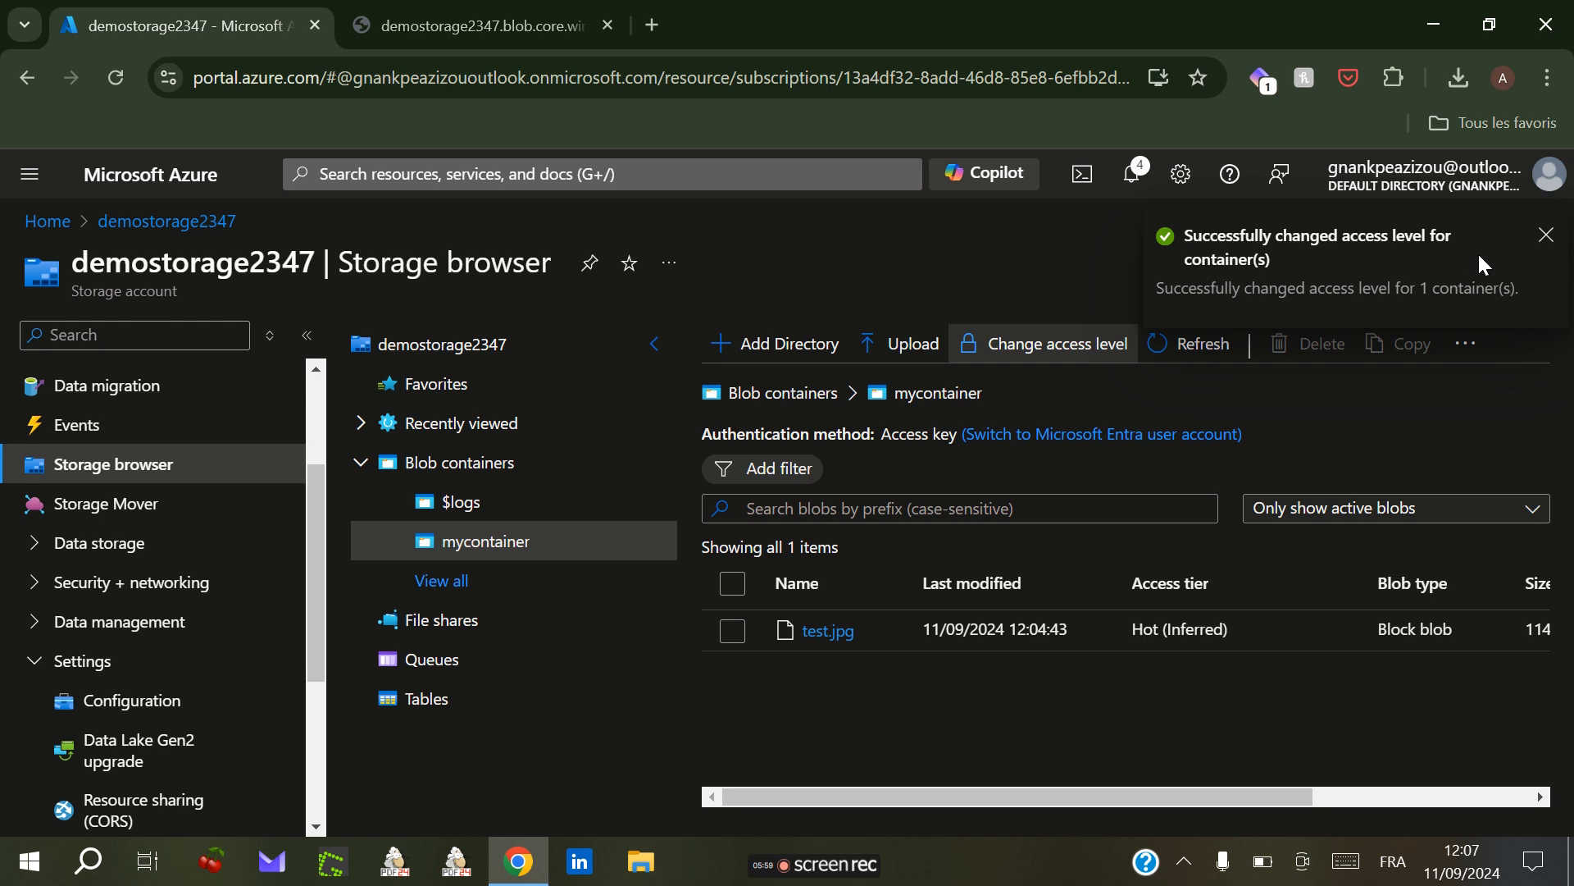
left_click(1544, 236)
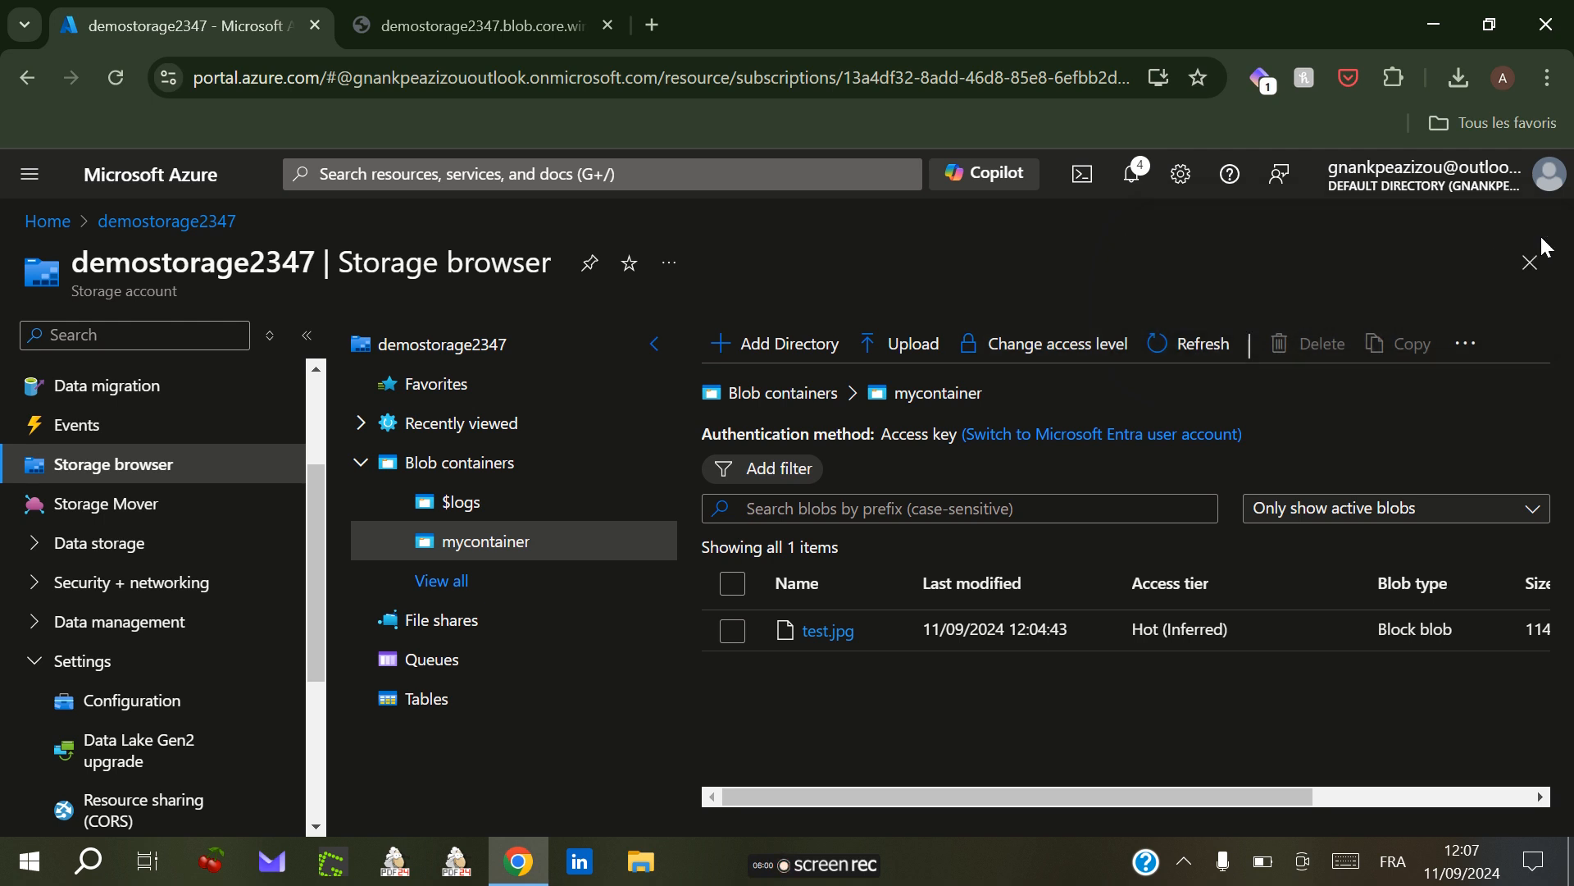
Step: Reload the test.jpg blob URL in the other browser tab and switch between it and the portal
left_click(475, 10)
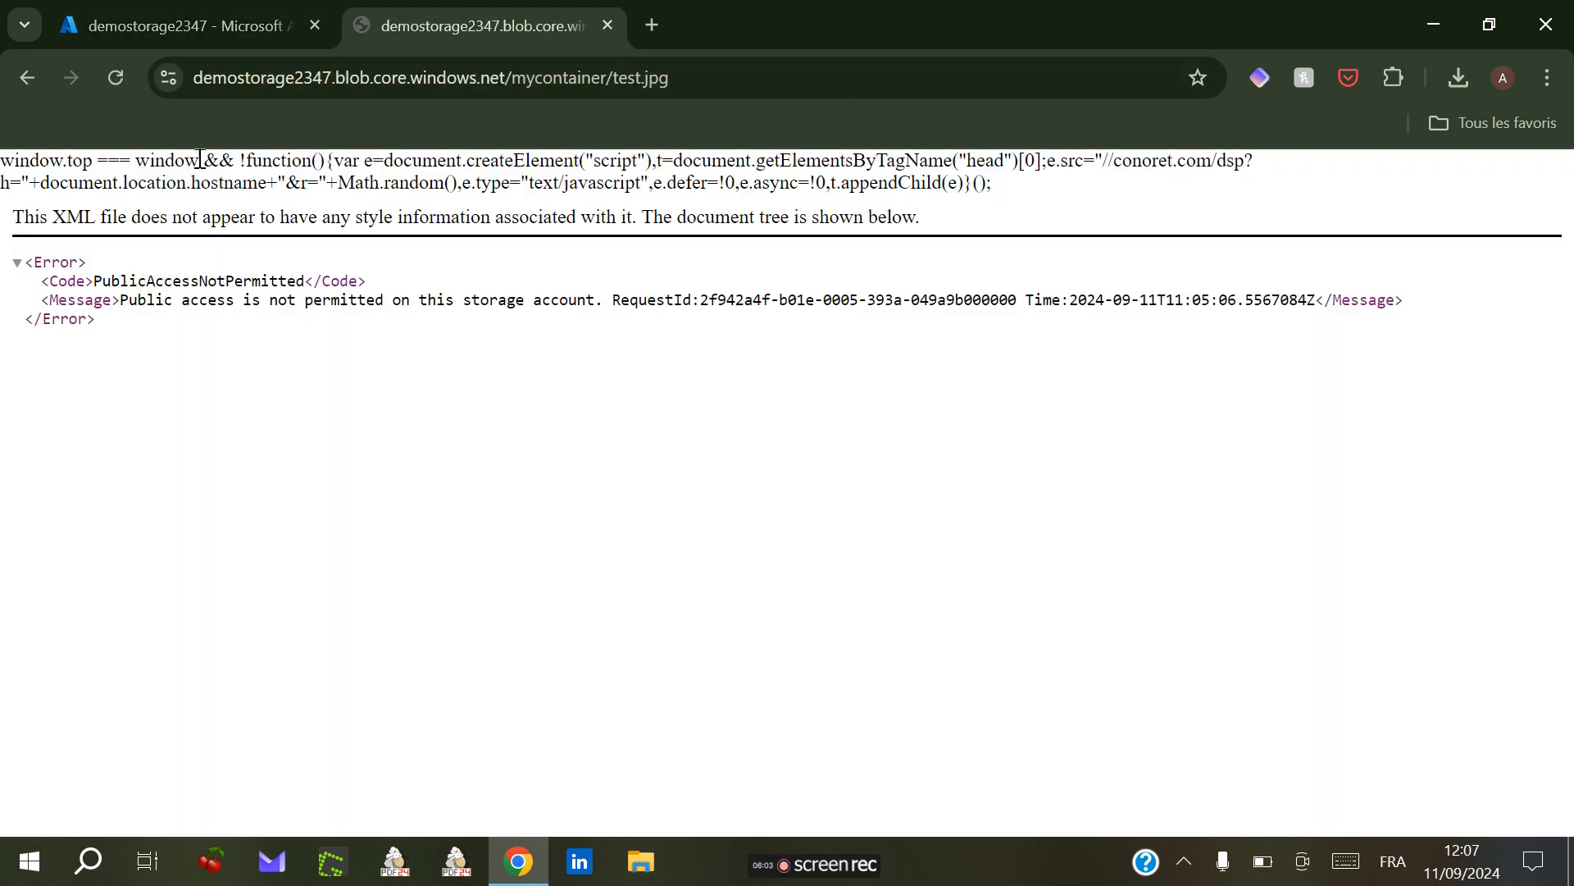
left_click(115, 89)
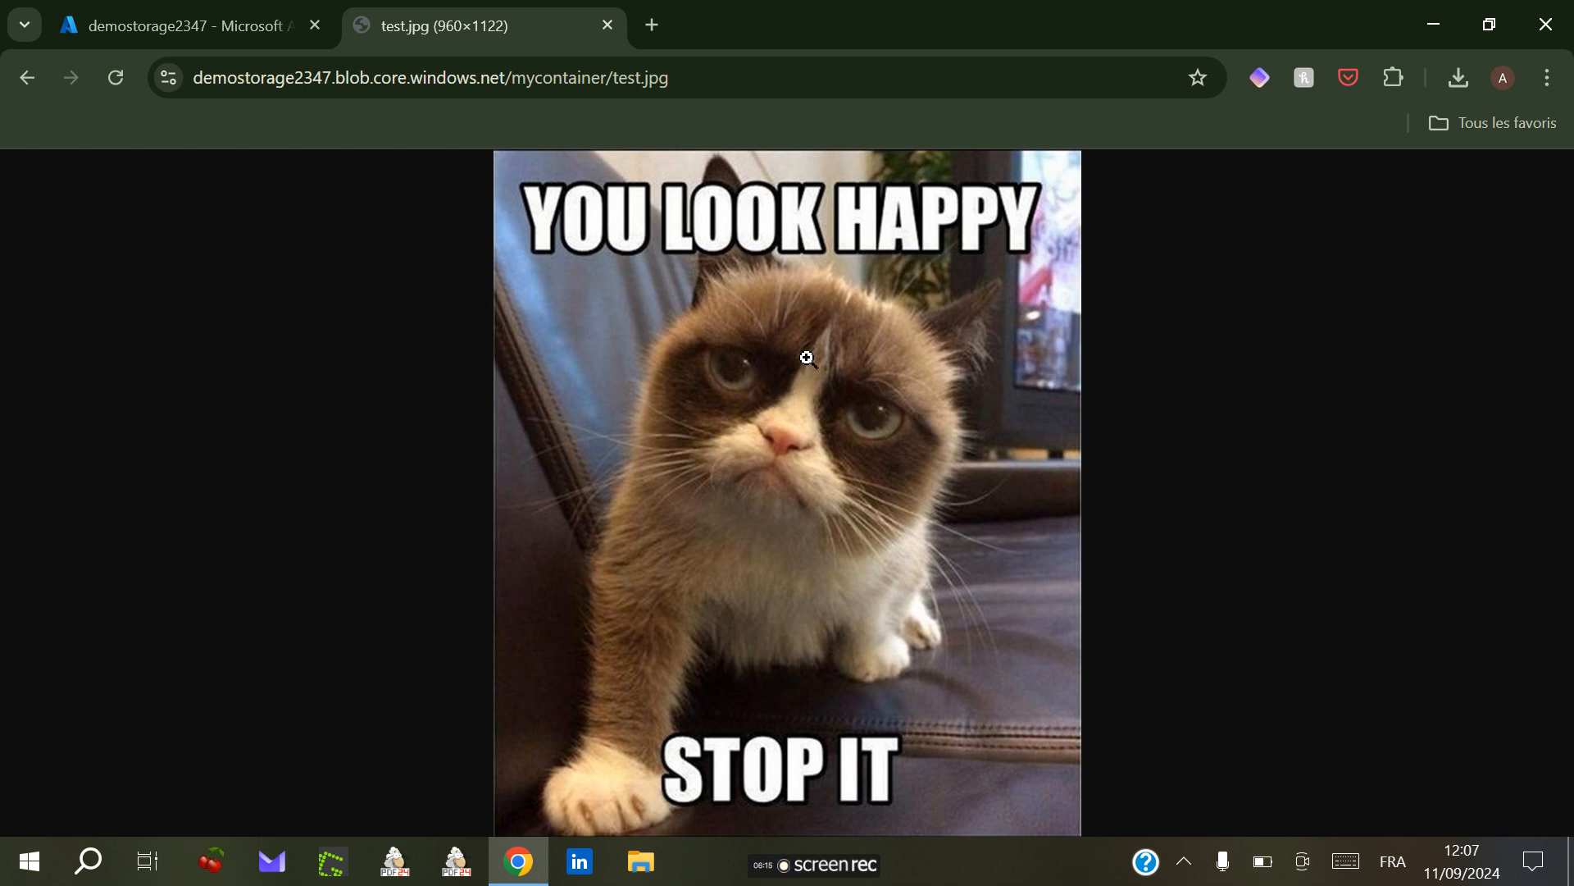
left_click(230, 33)
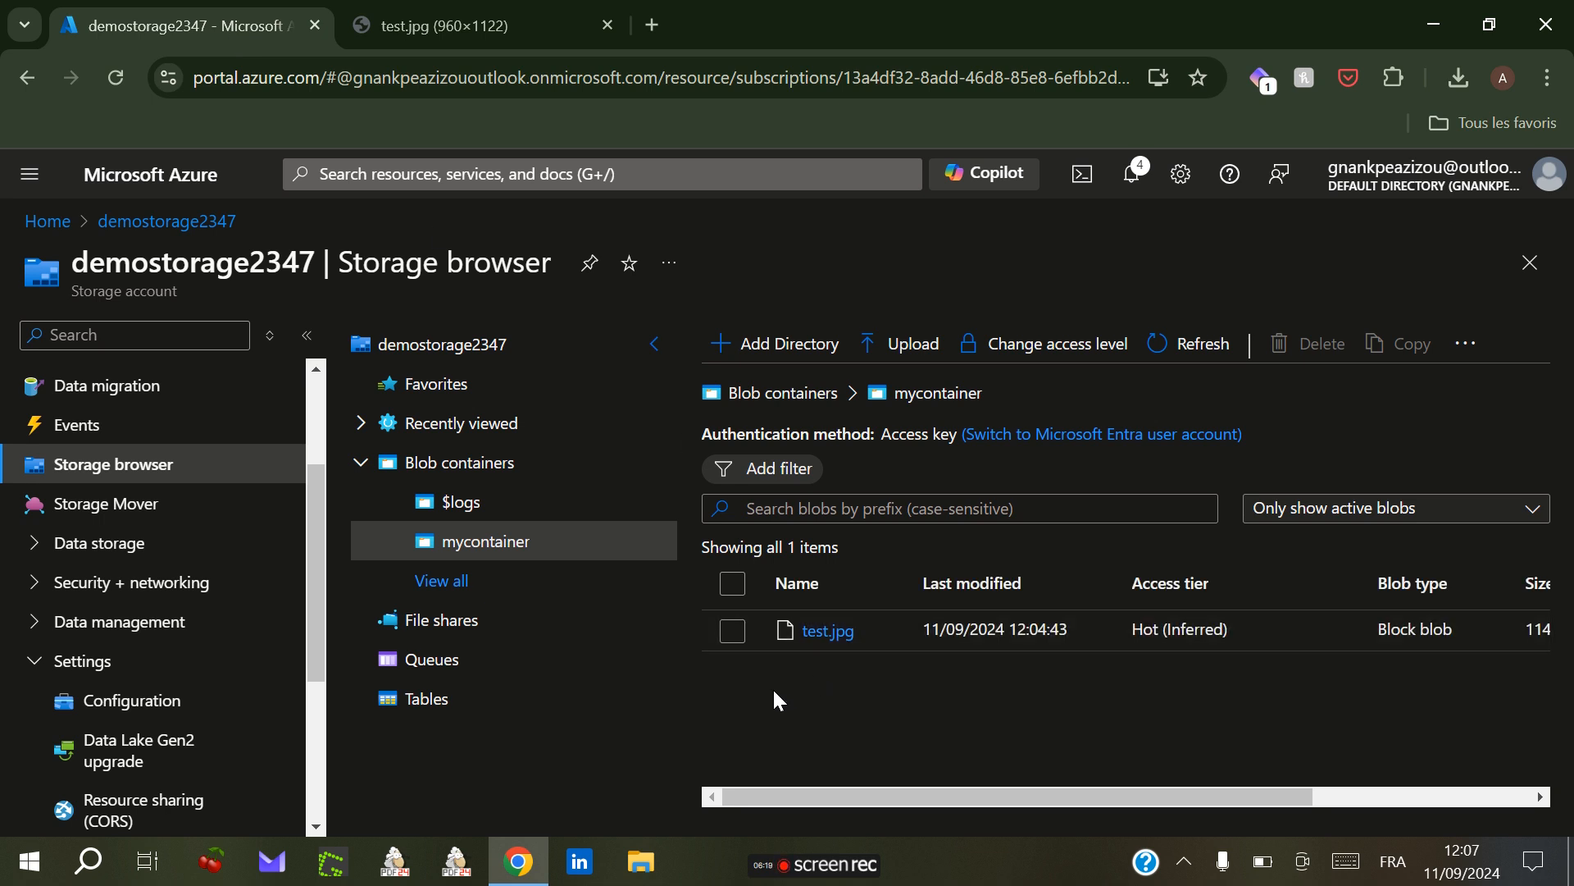
left_click(472, 33)
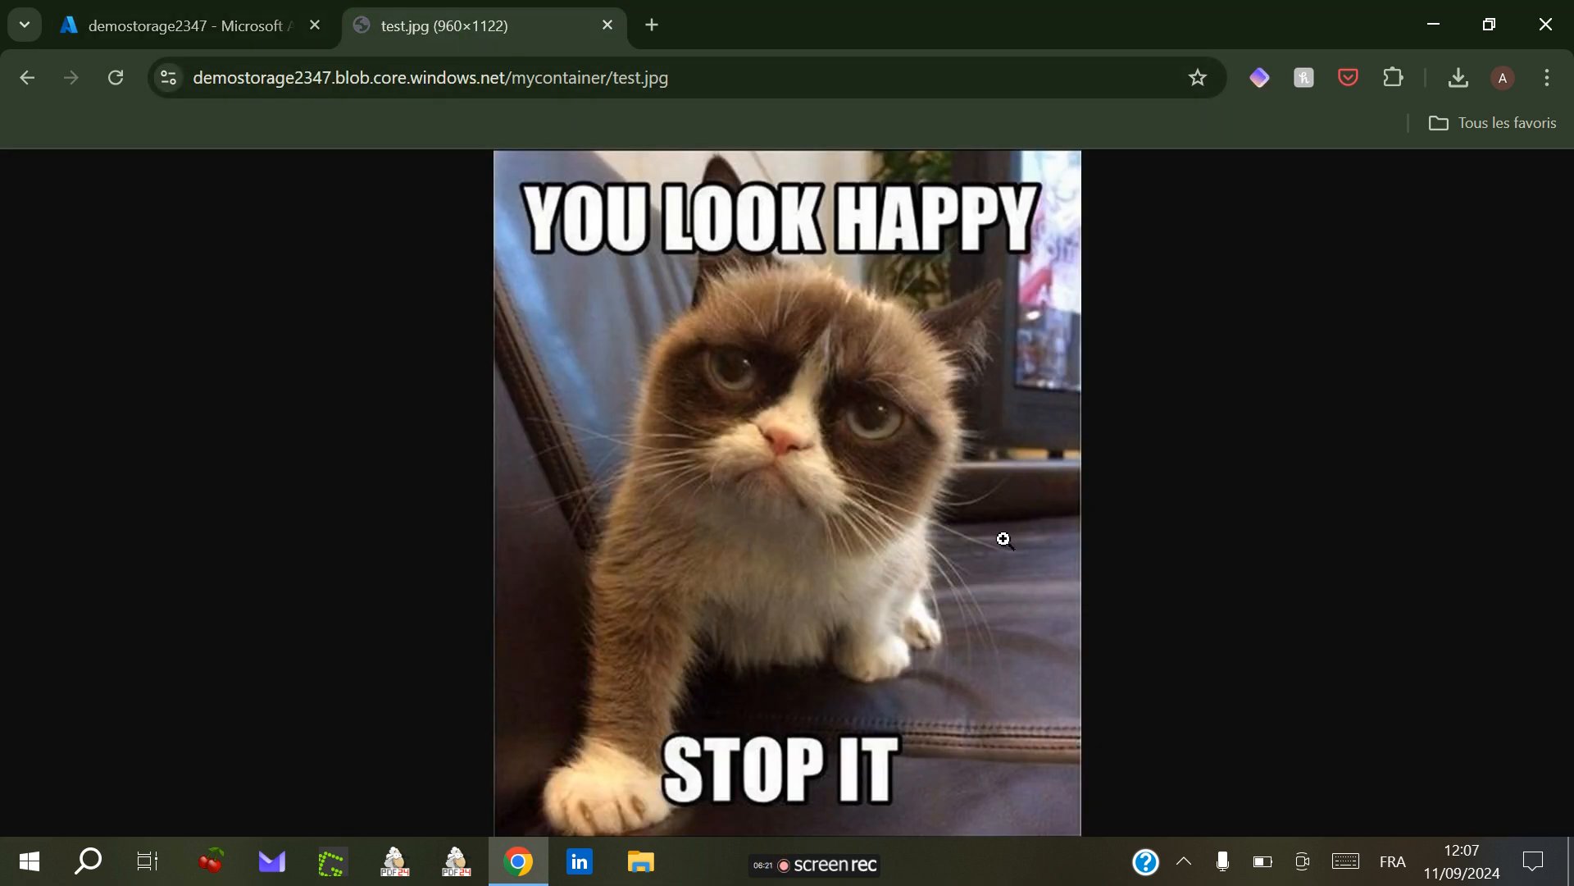
left_click(176, 24)
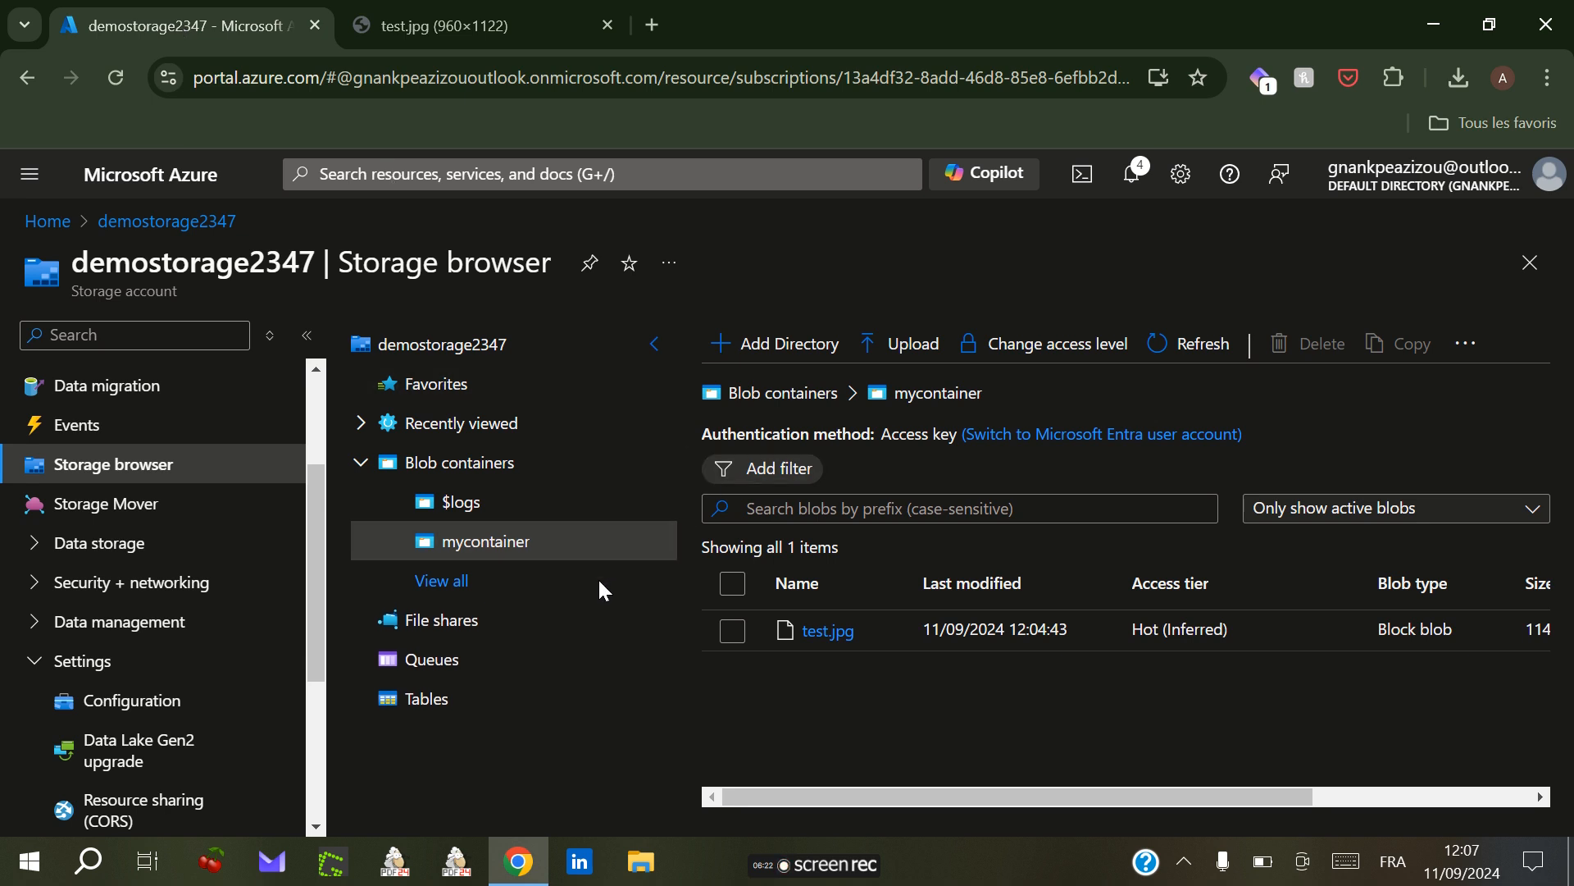